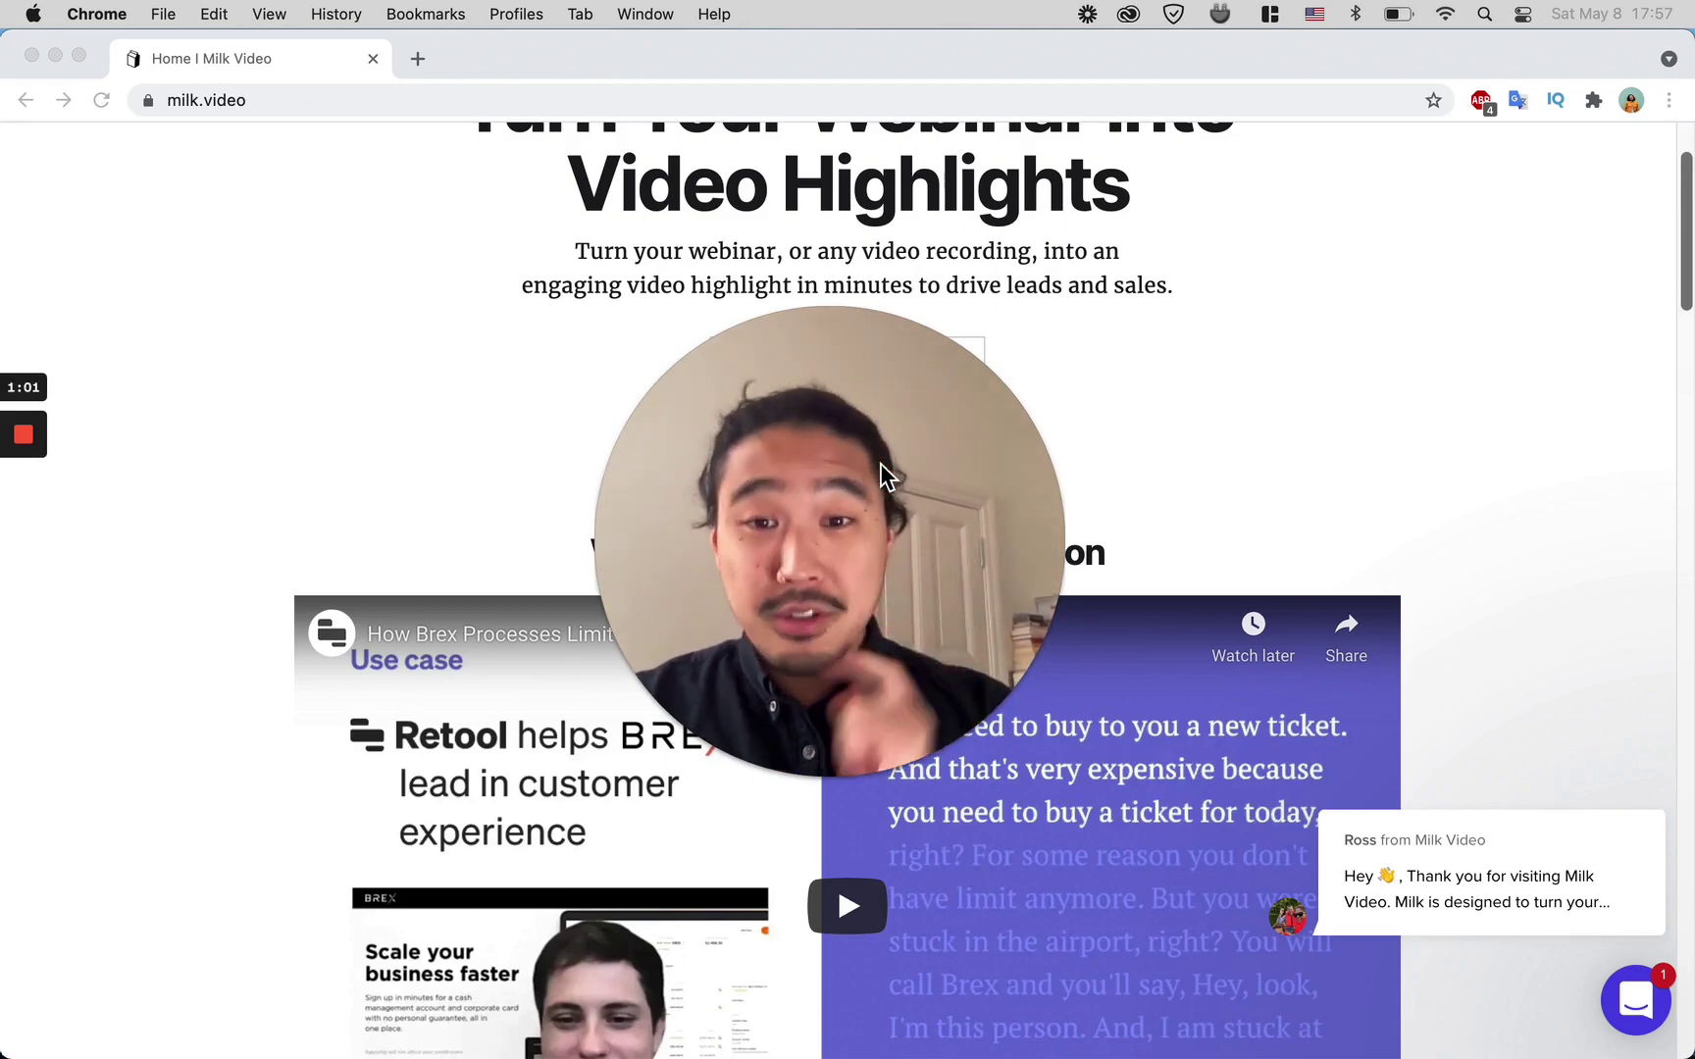
Step: Switch to the empty desktop and launch QuickTime Player
left_click(788, 779)
left_click_drag(787, 779, 234, 336)
key("ctrl+Up")
left_click(1006, 73)
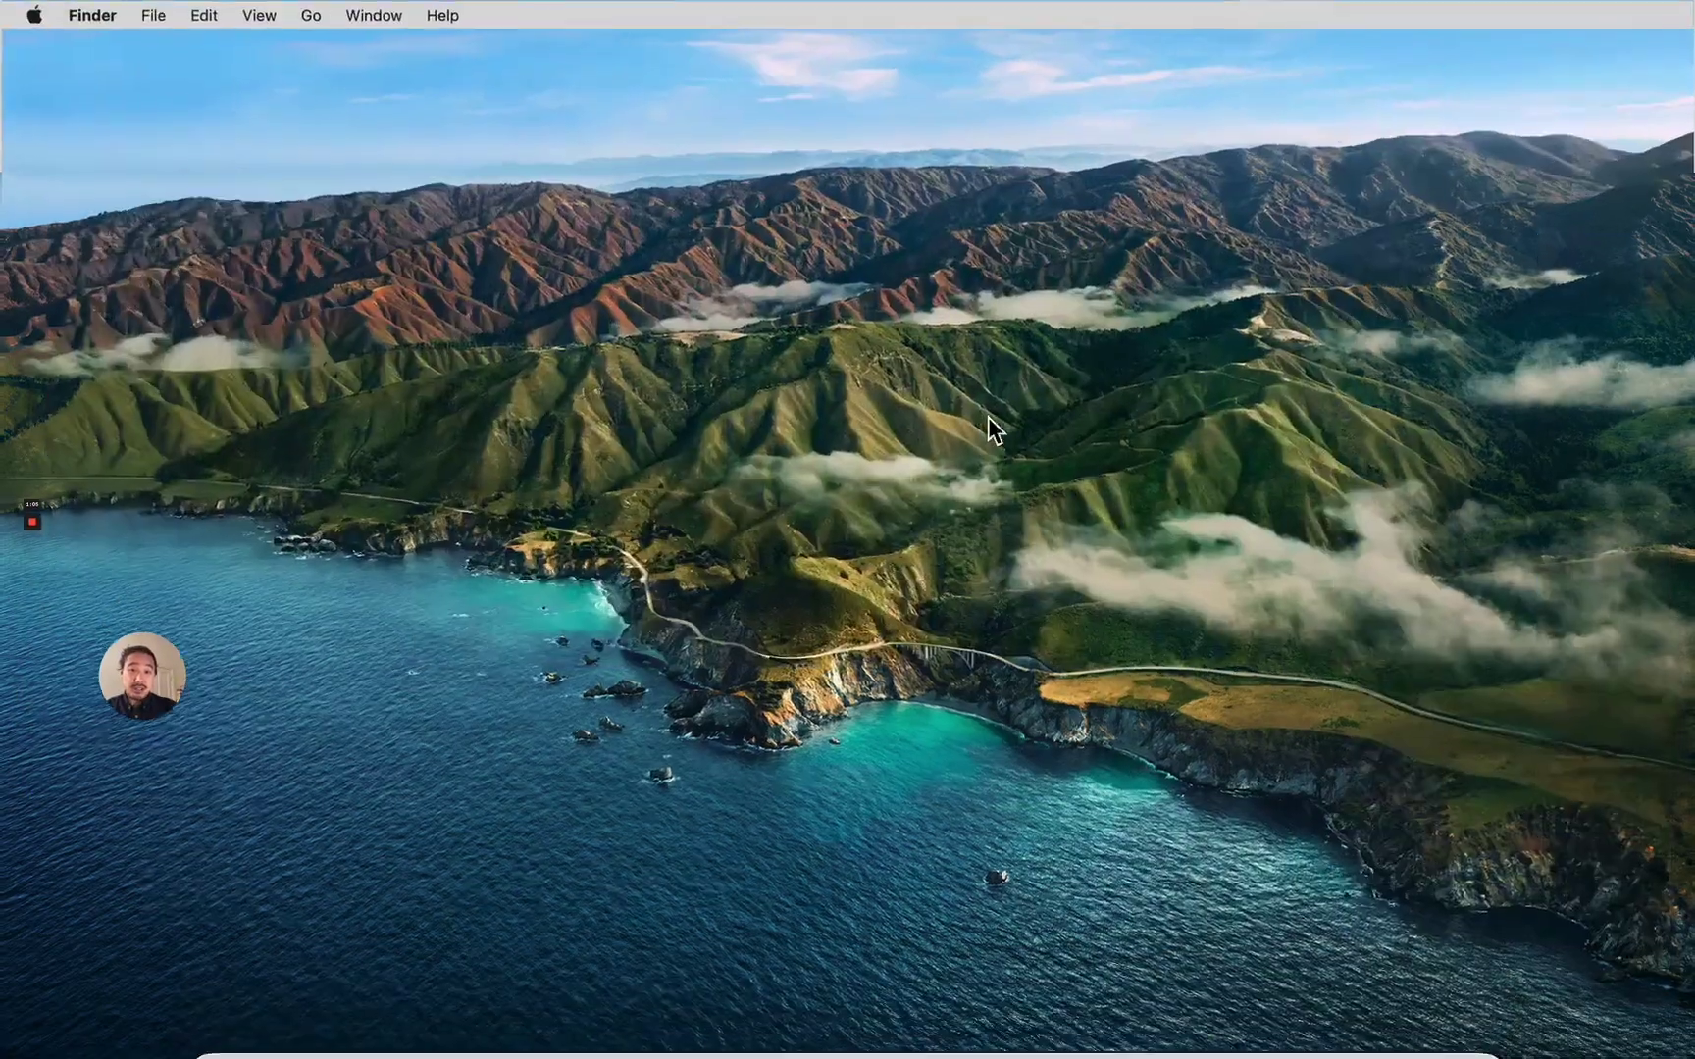
key("F4")
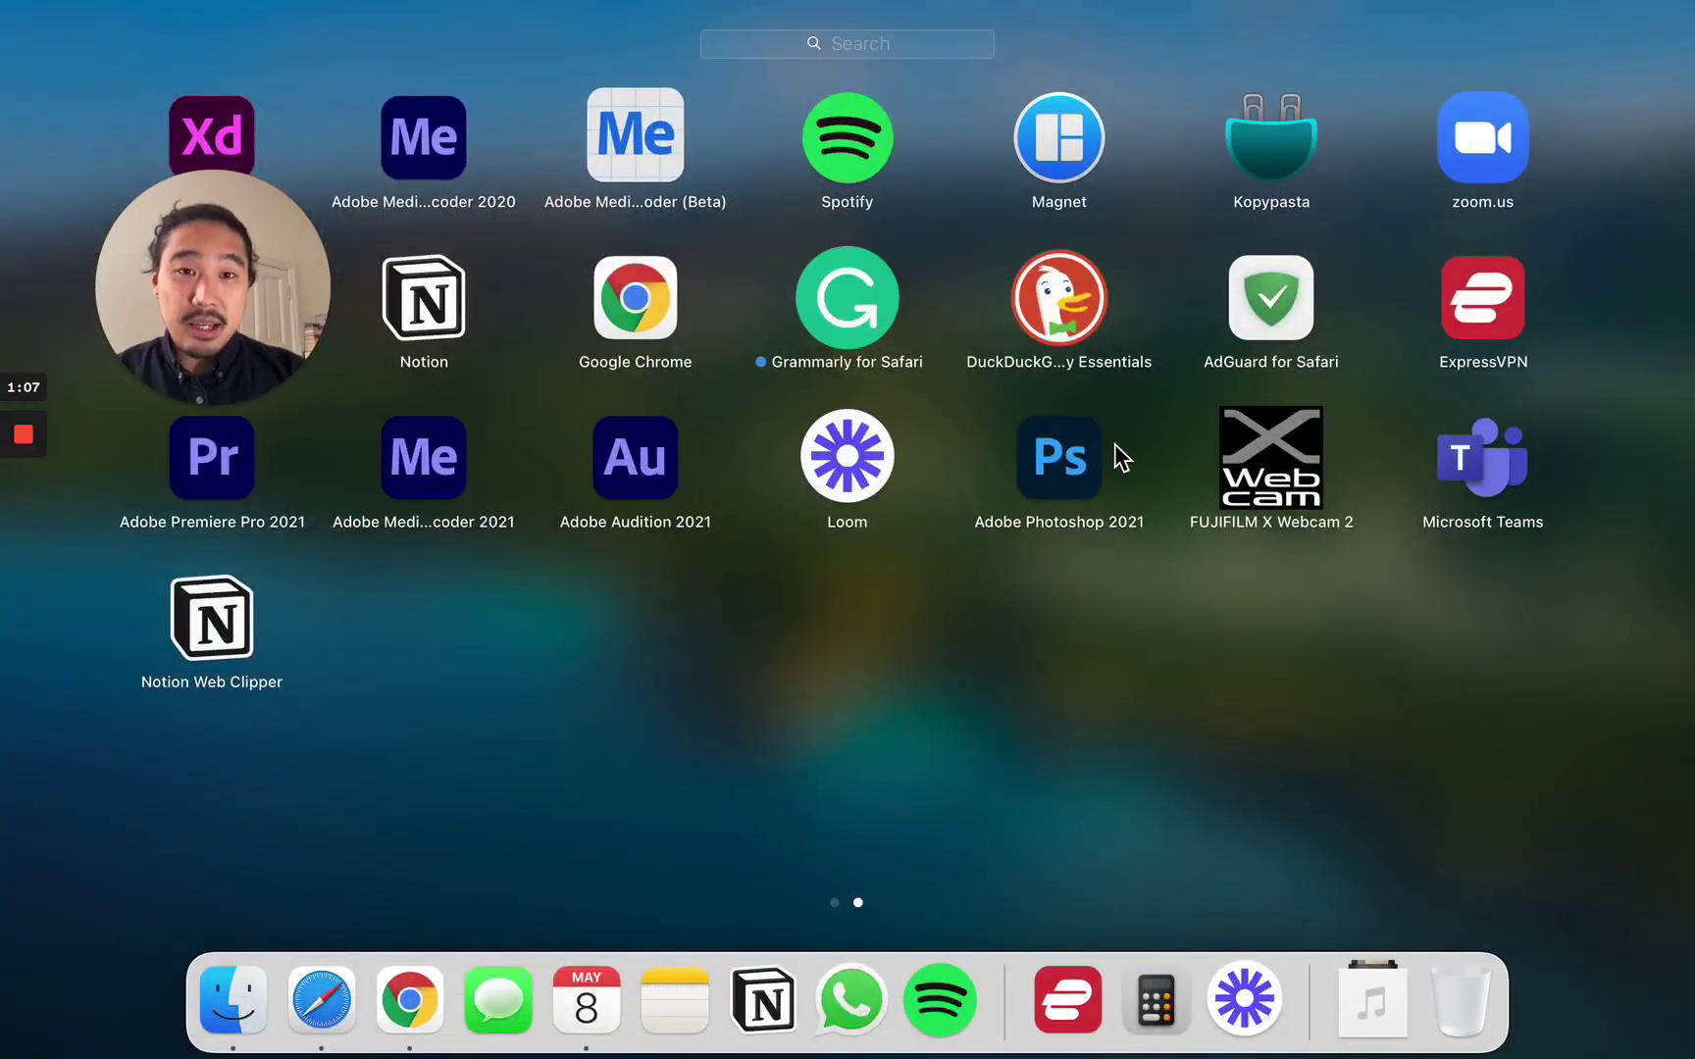
scroll(1113, 443, "left", 3)
left_click(1458, 777)
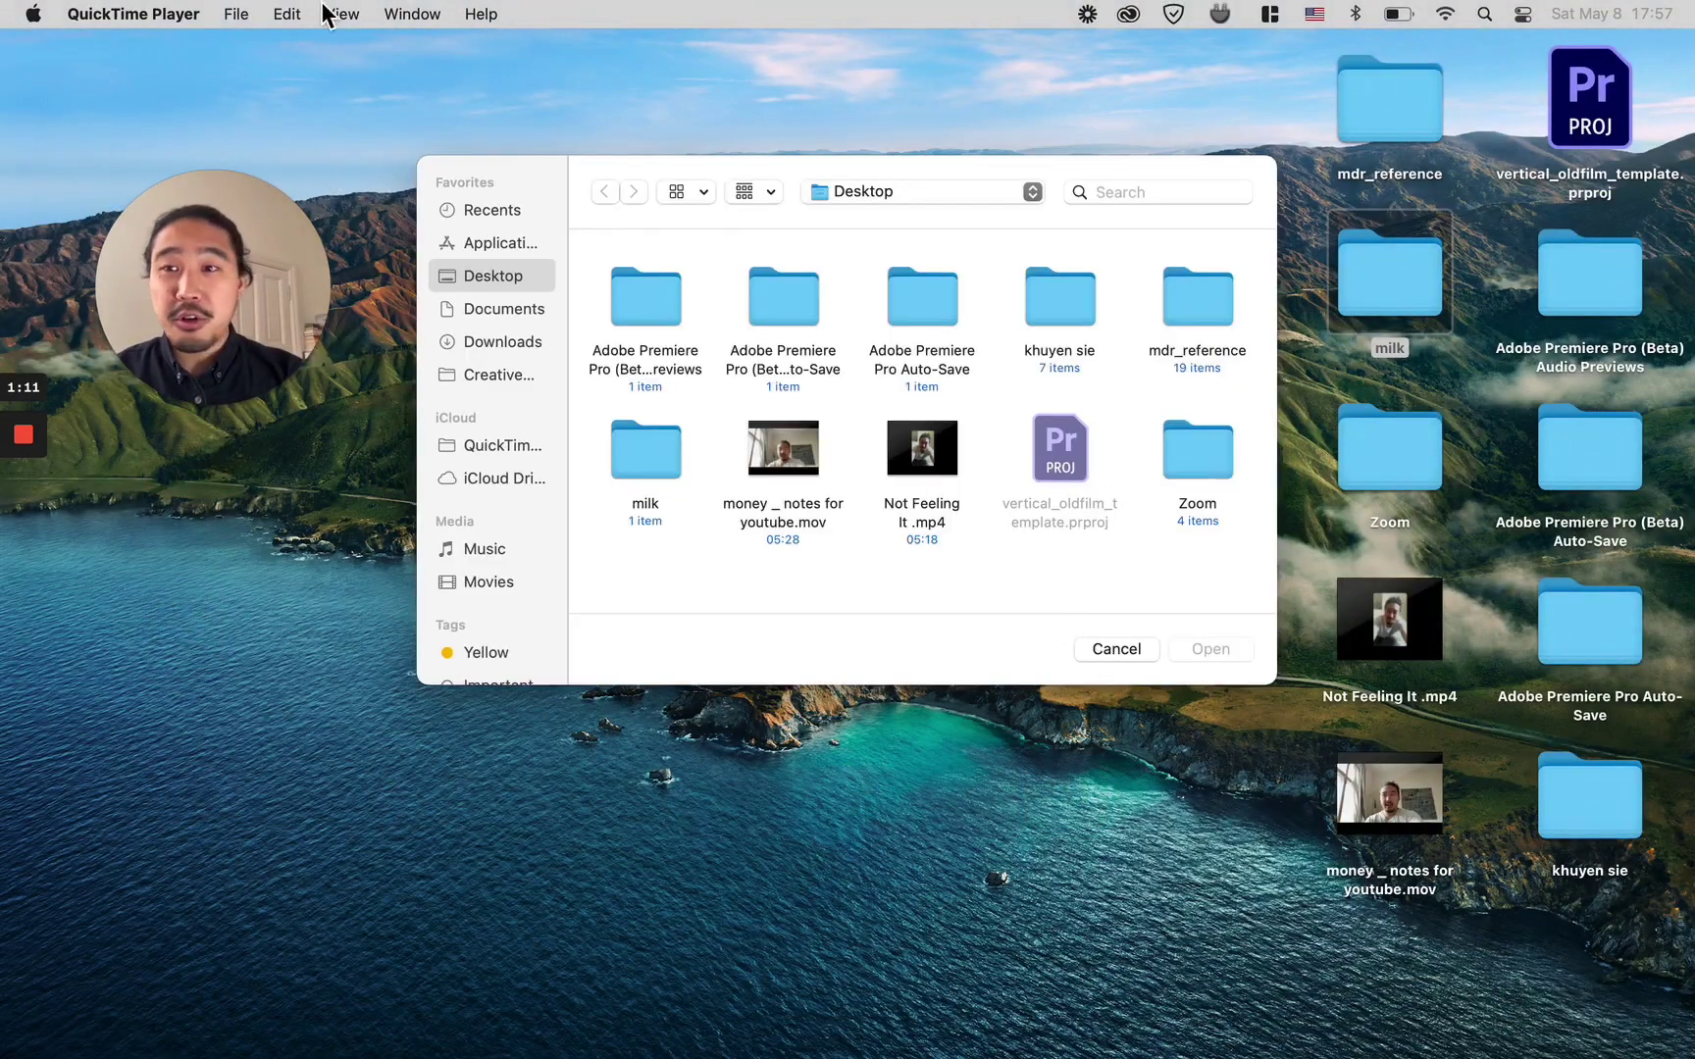
Step: Create a new movie recording and move its window slightly so it fits fully on the screen
left_click(237, 14)
left_click(294, 49)
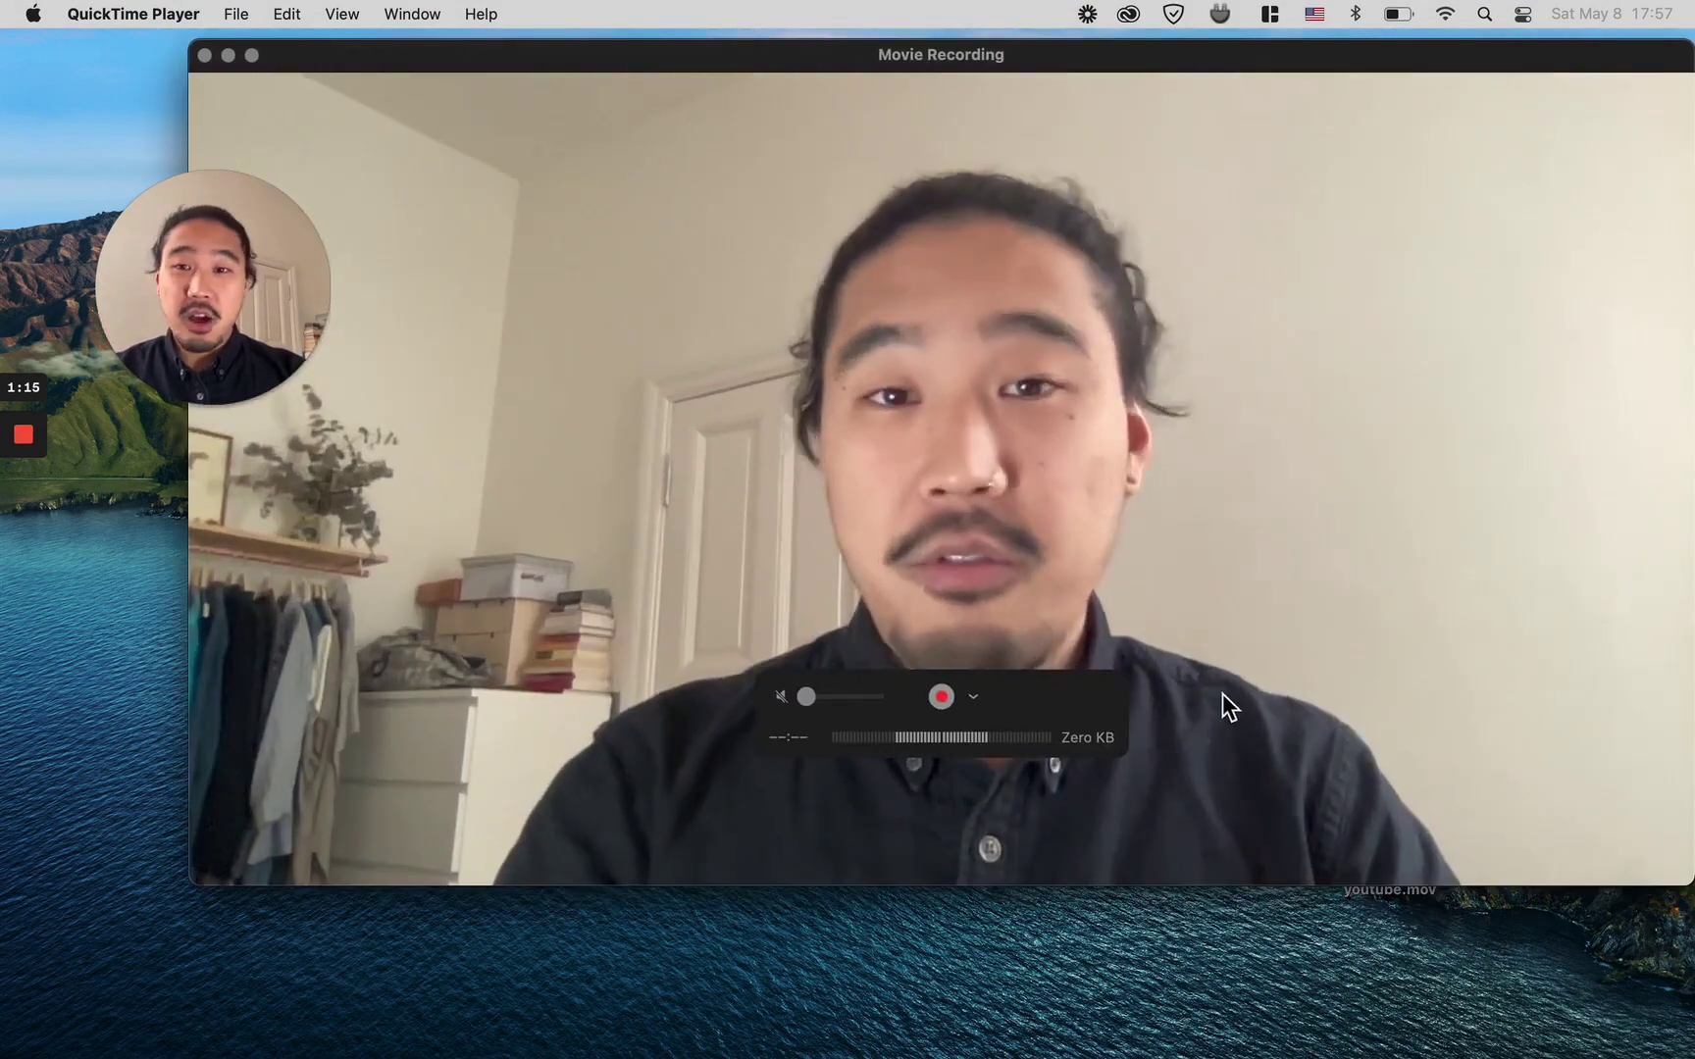
mouse_move(1280, 79)
left_mouse_down()
mouse_move(1236, 84)
mouse_move(1257, 57)
left_mouse_up()
left_click_drag(215, 281, 158, 209)
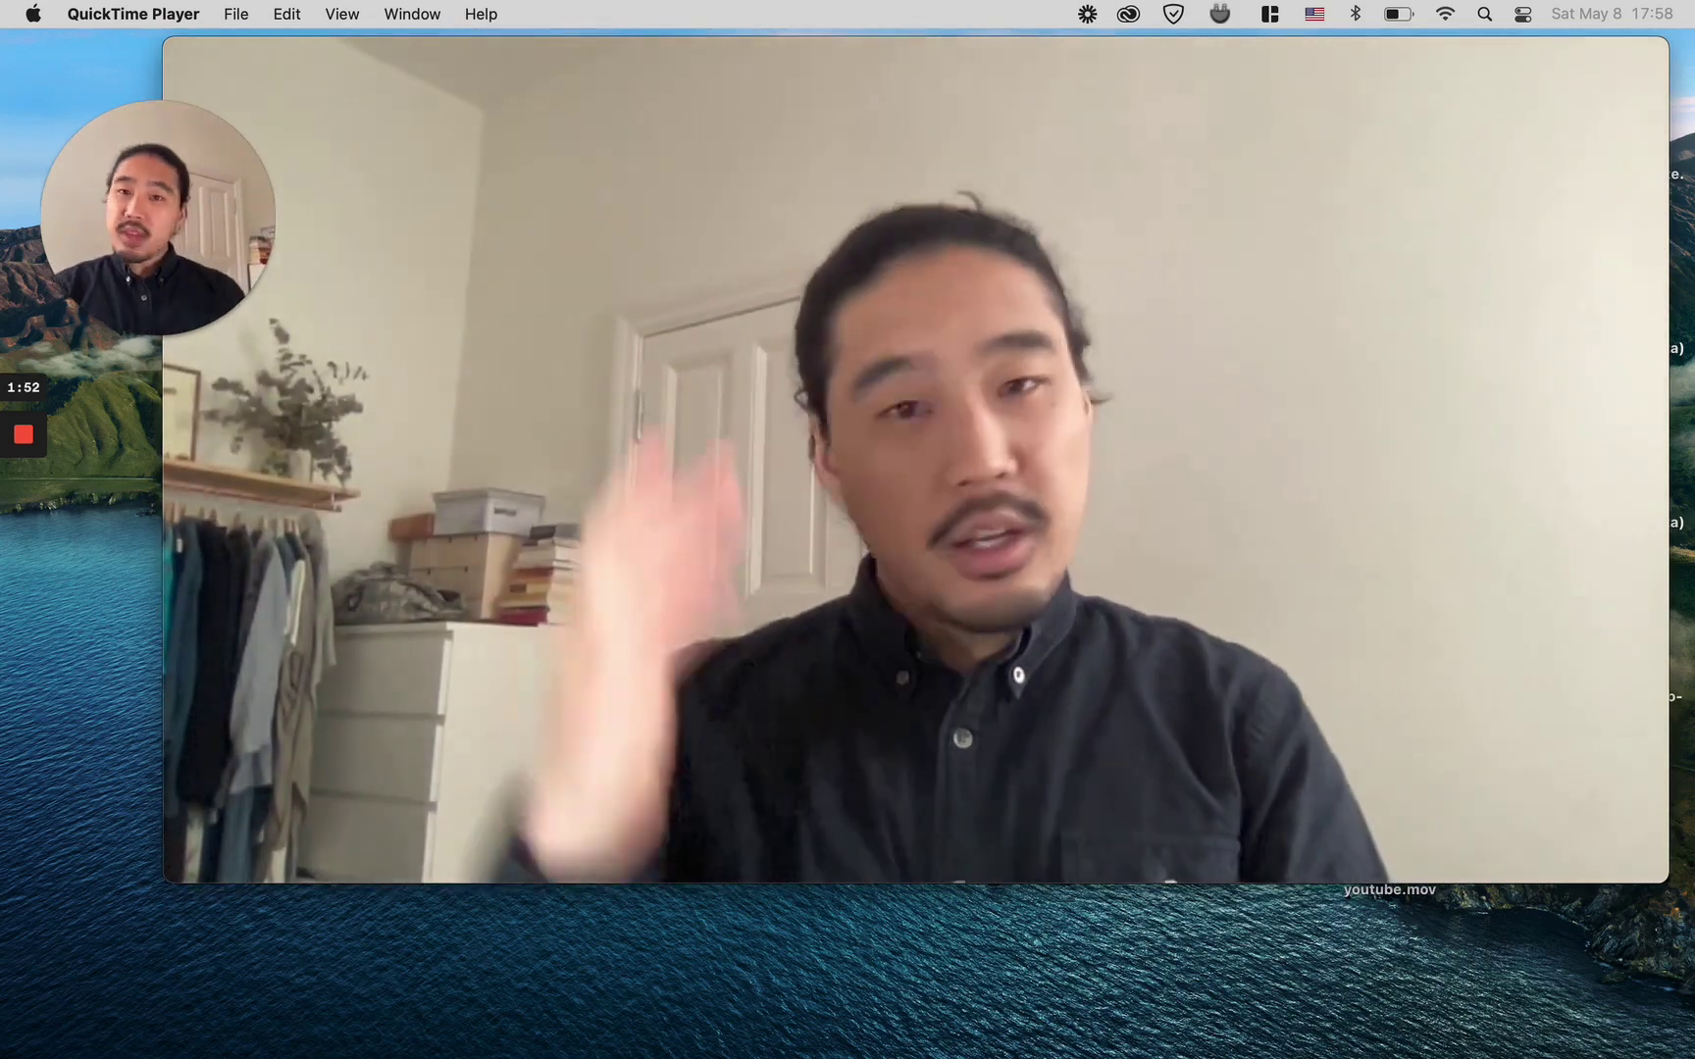
Step: Record a short webcam clip, stop it, and save it to the Desktop under the name "content"
mouse_move(926, 728)
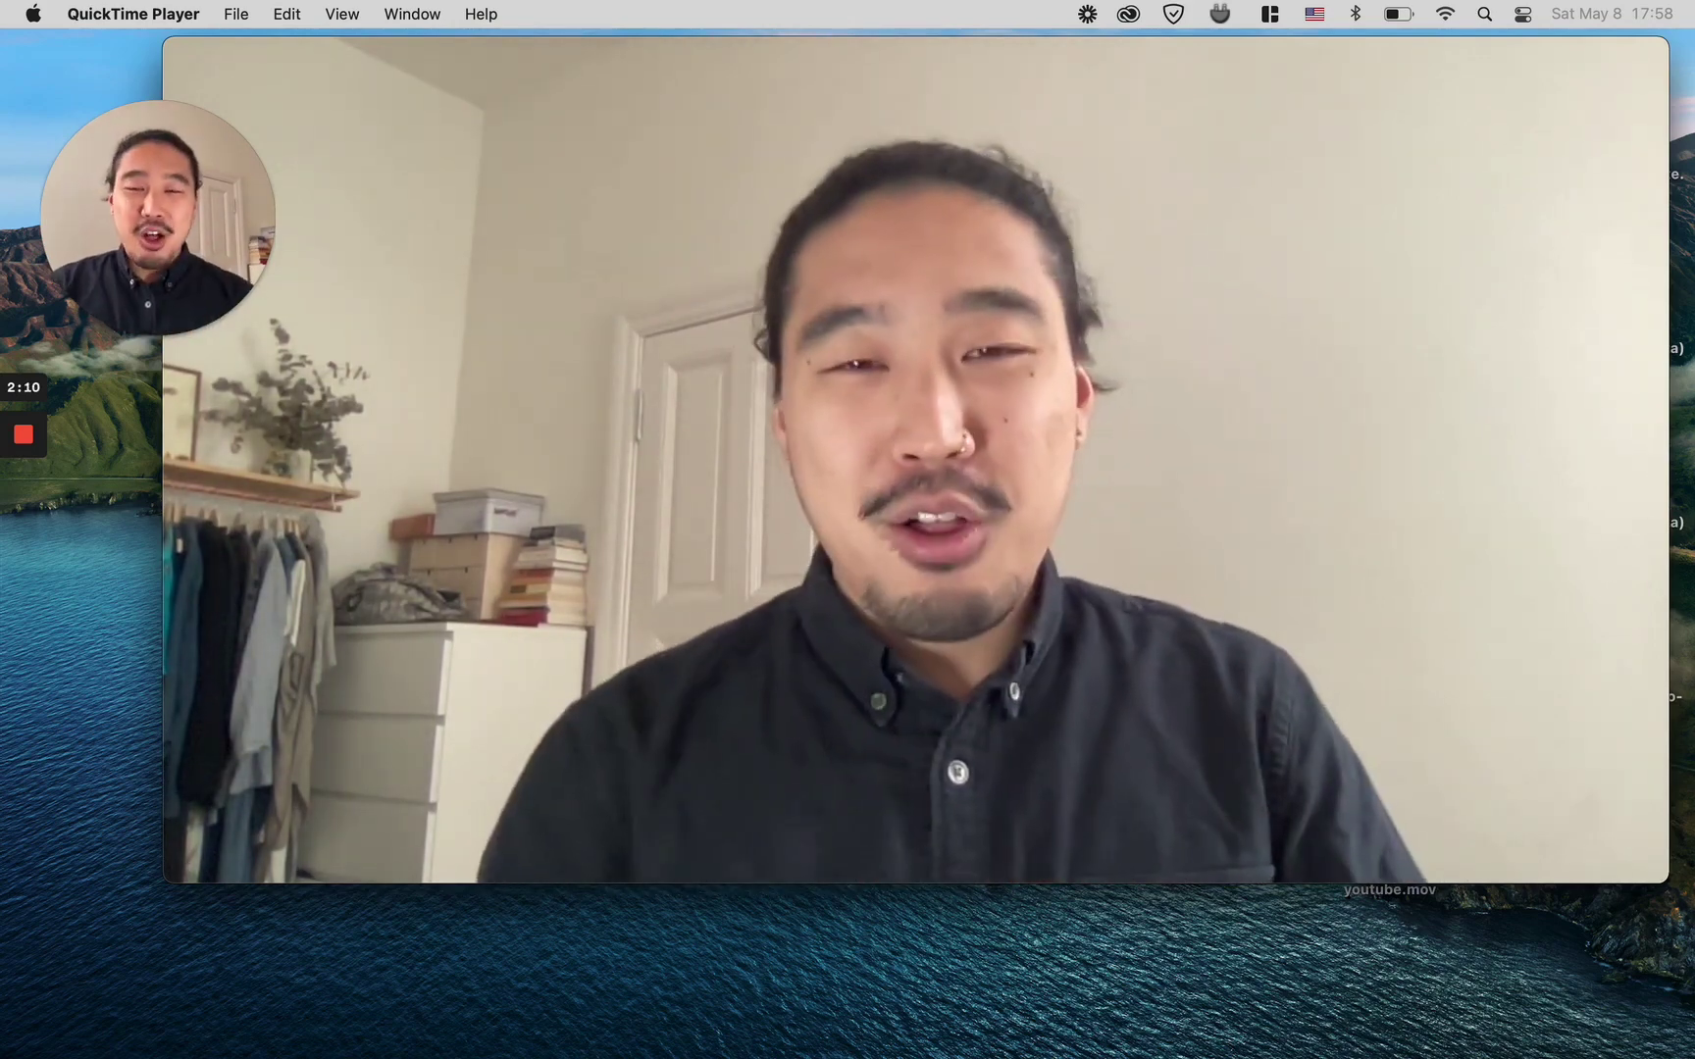
mouse_move(879, 770)
left_click(915, 695)
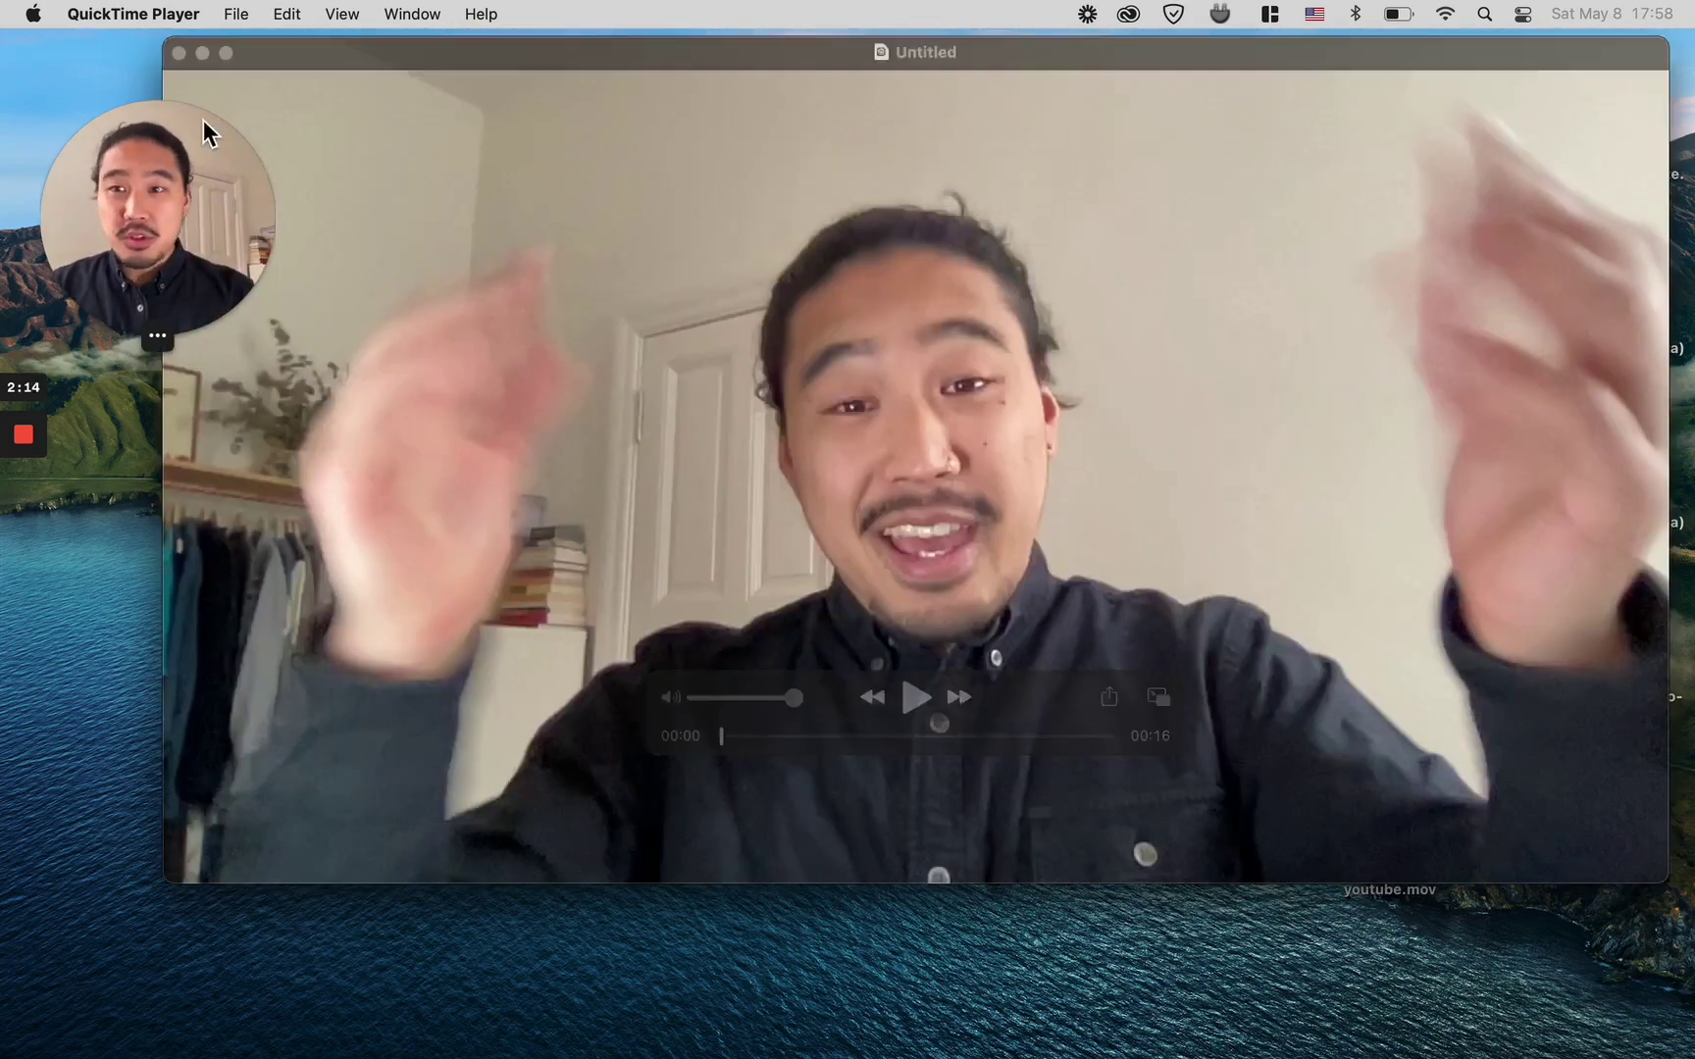
left_click(179, 53)
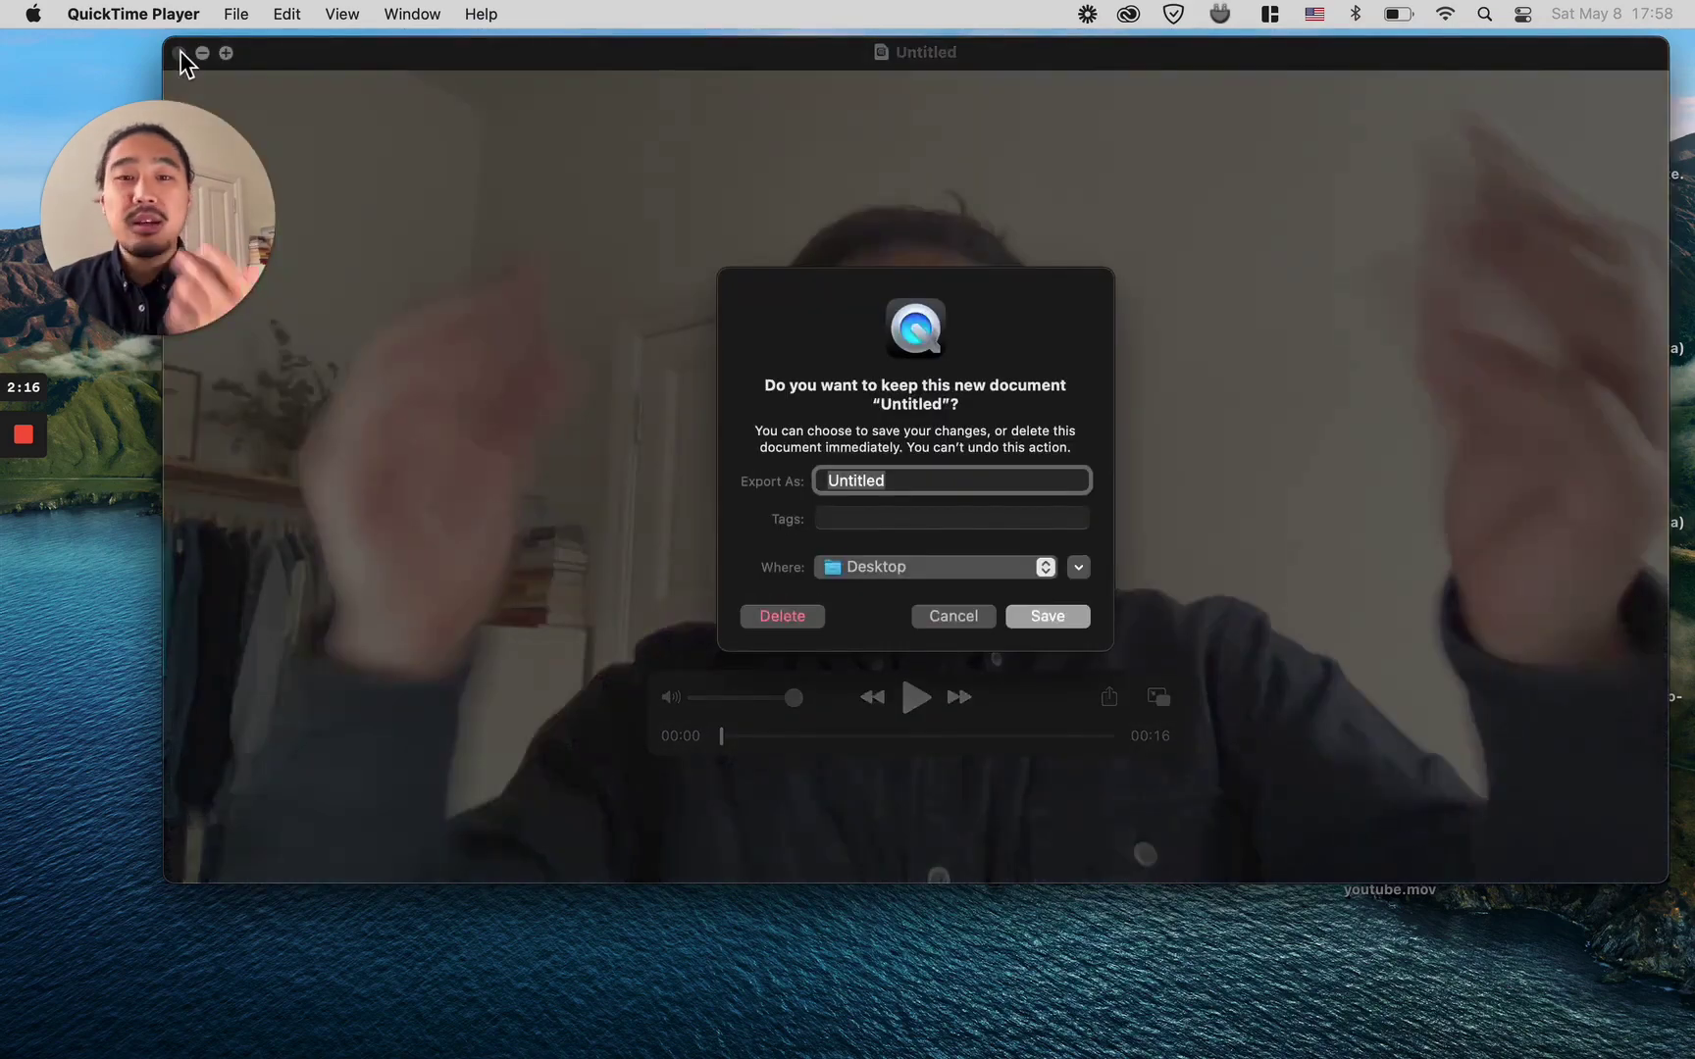
key("super+BackSpace")
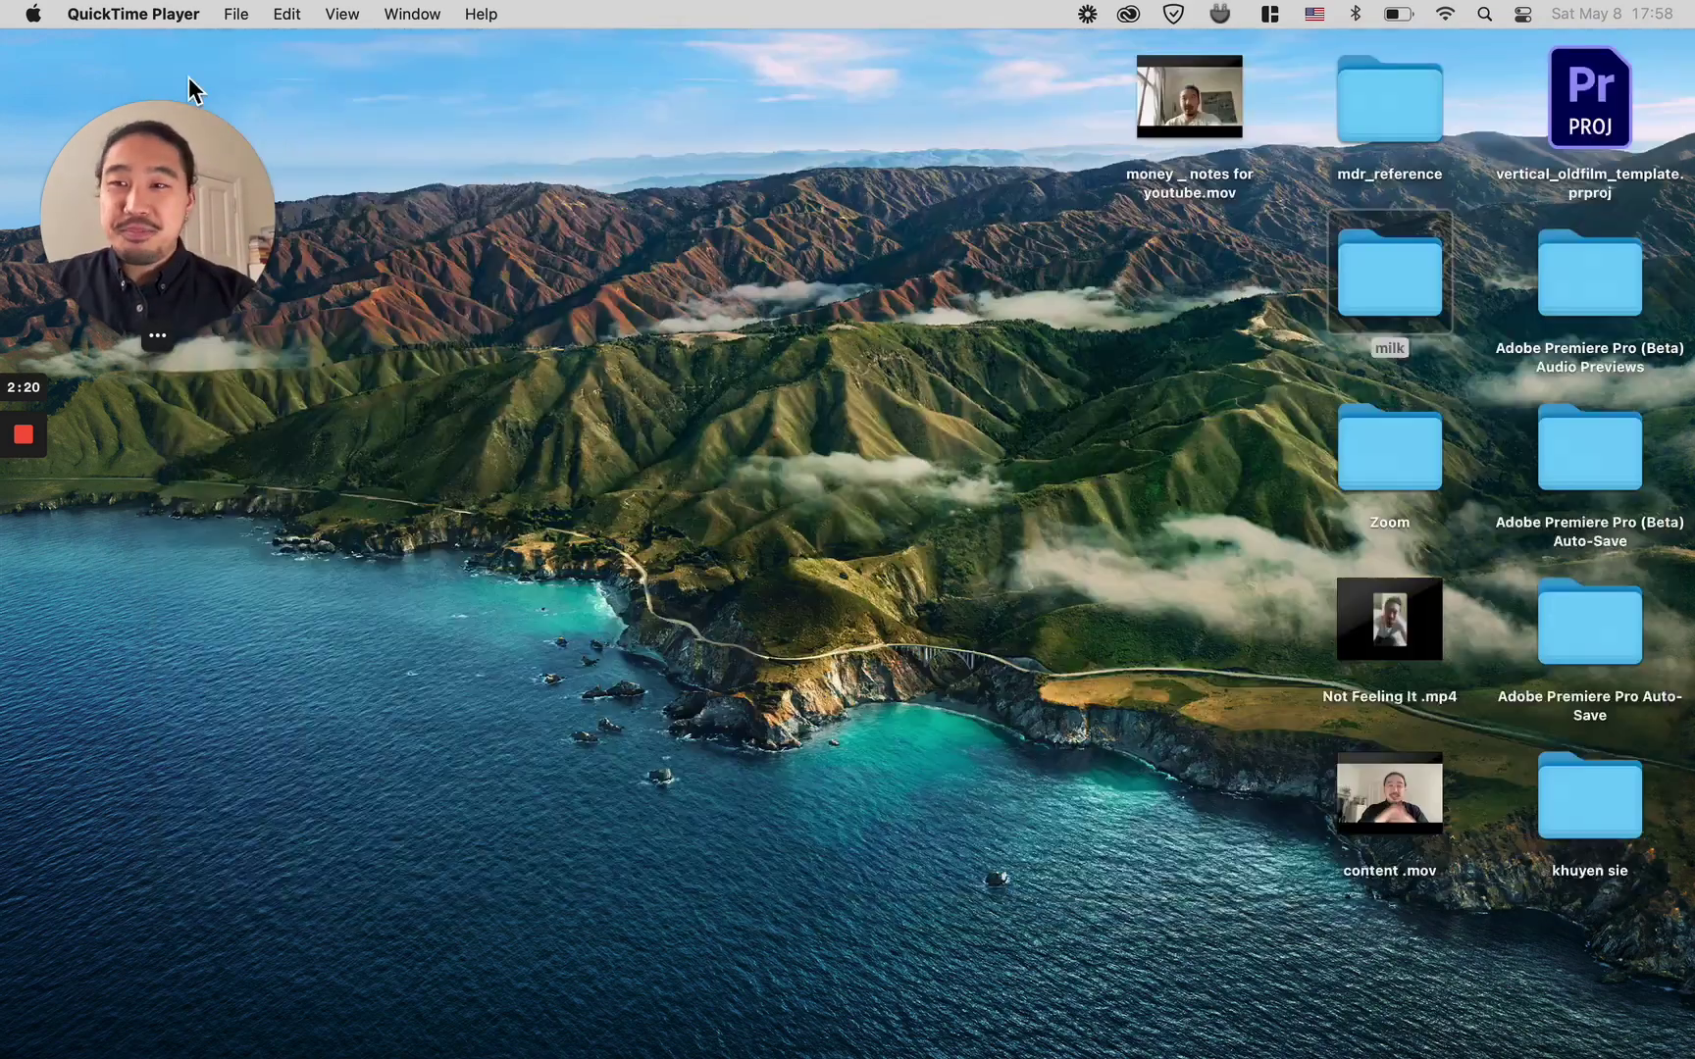
Step: Switch to the Milk Video home page in Chrome and open the Milk Video app through its login link
left_click_drag(243, 230, 295, 397)
left_click(409, 335)
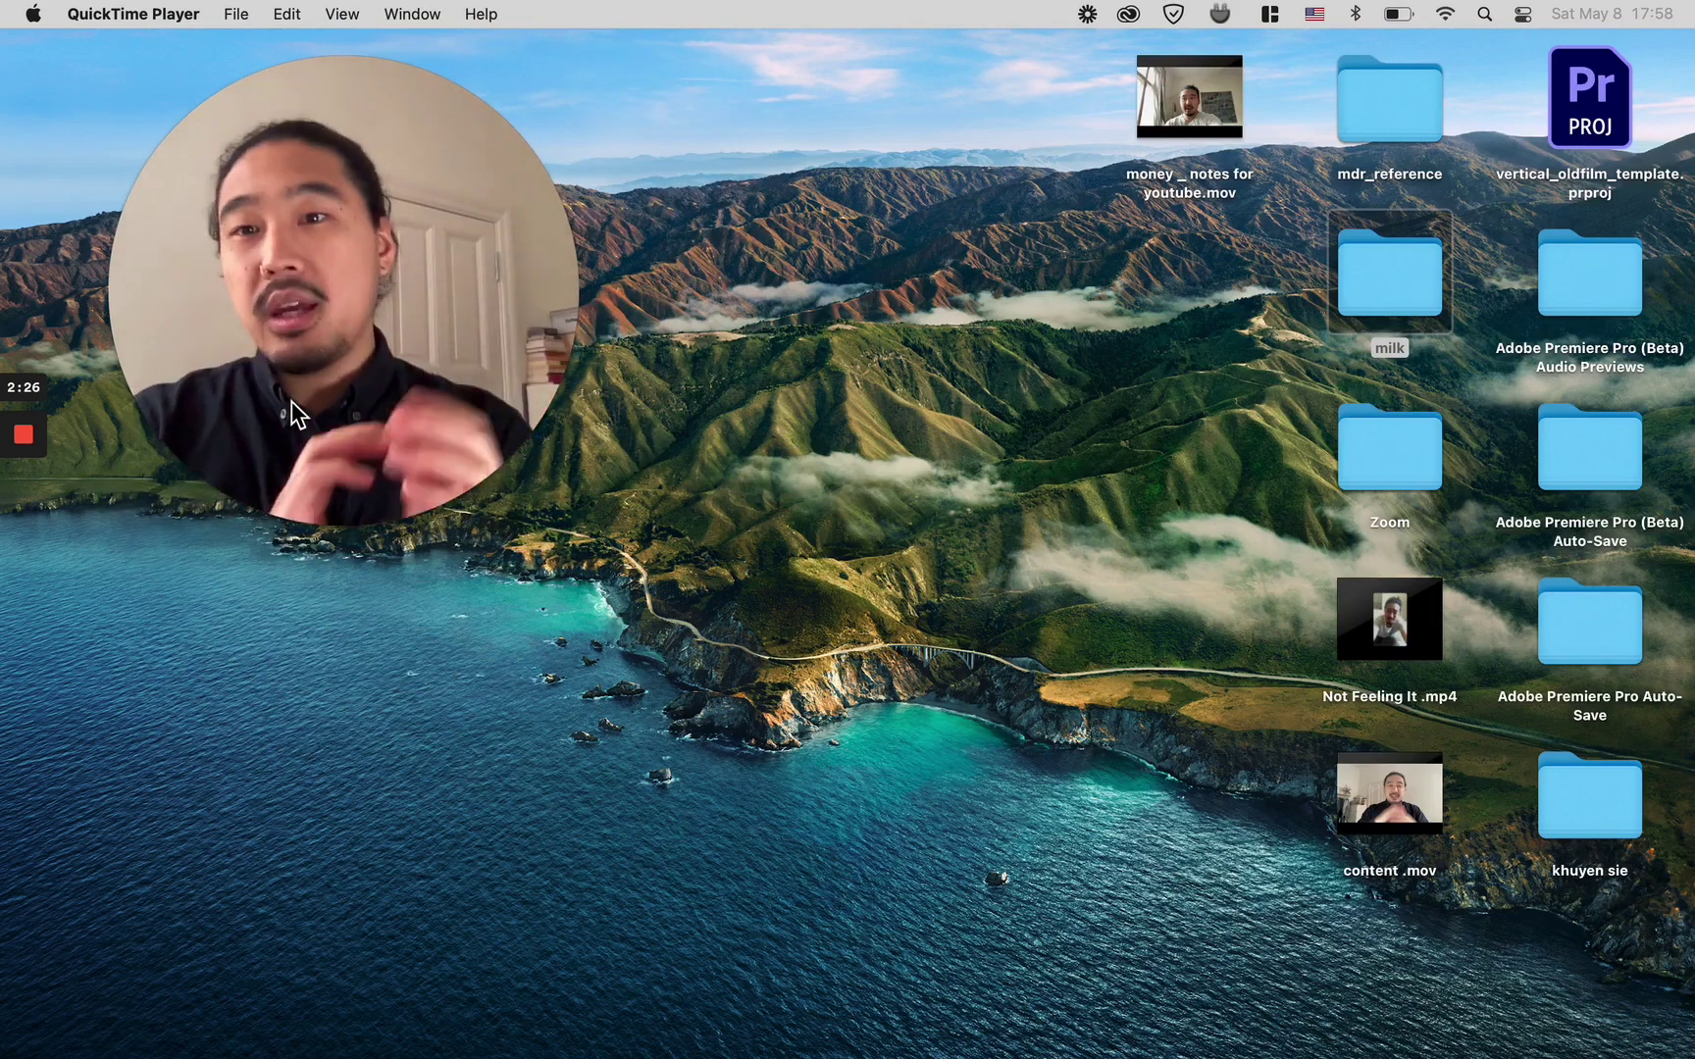
key("ctrl+Up")
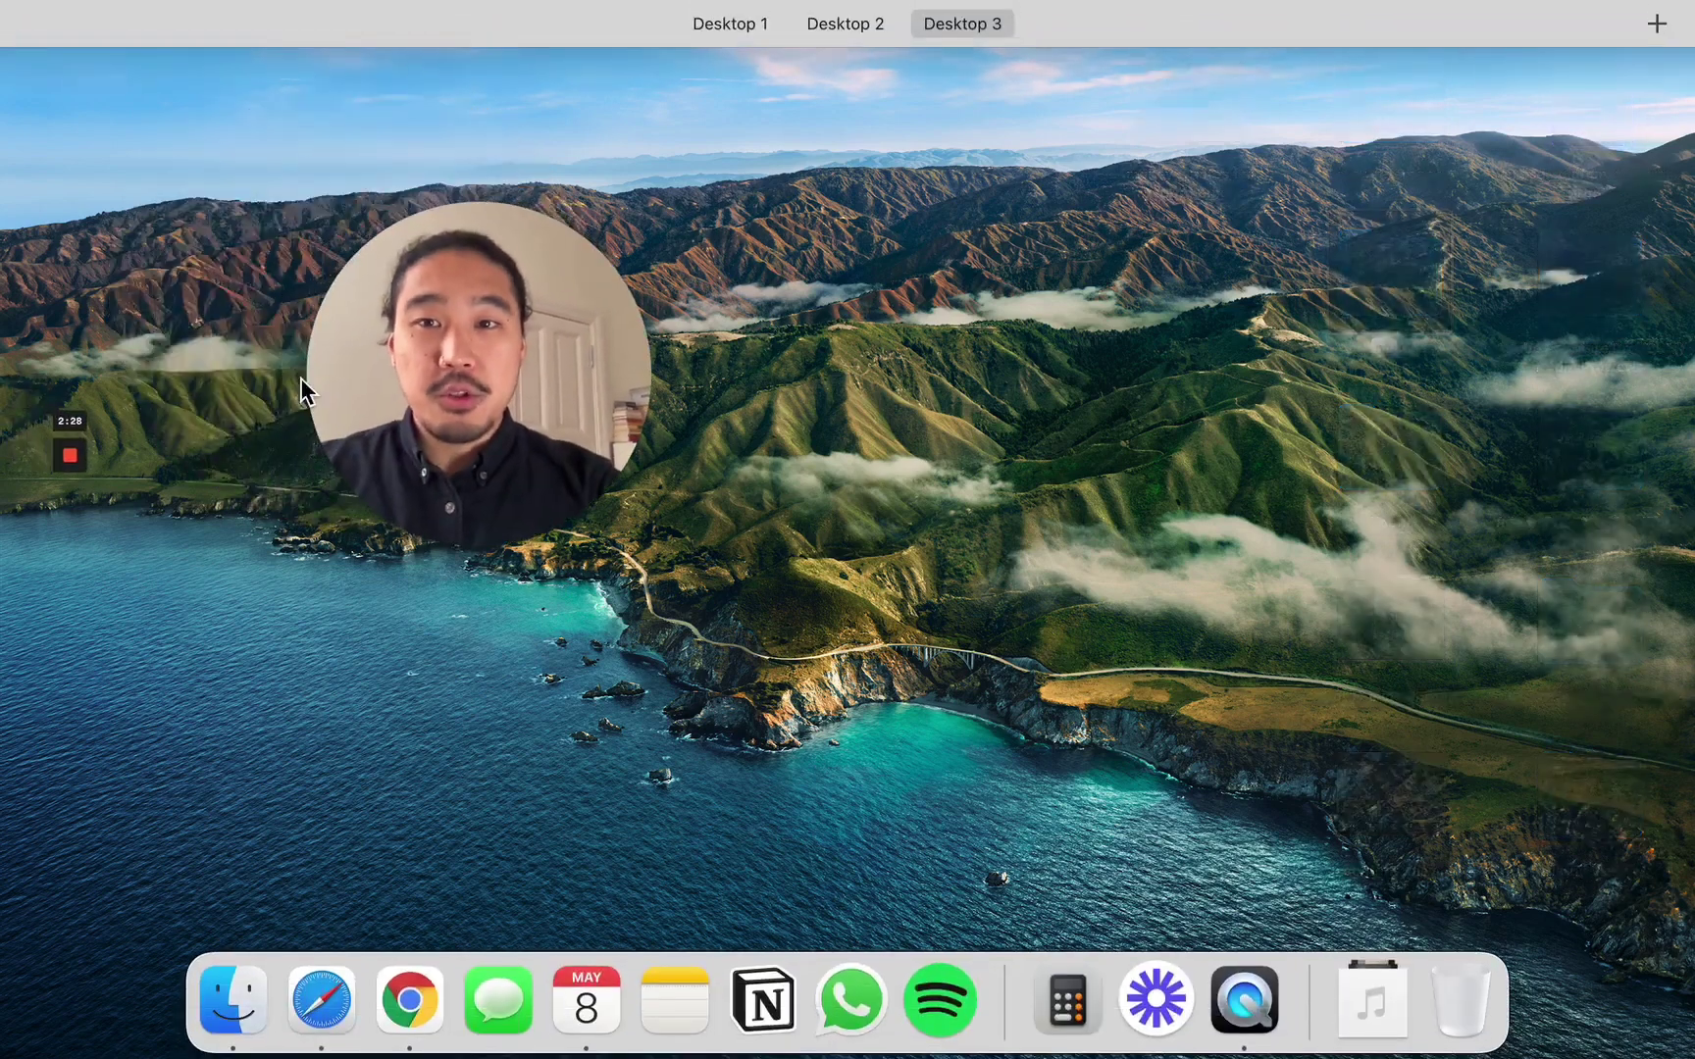
left_click(636, 83)
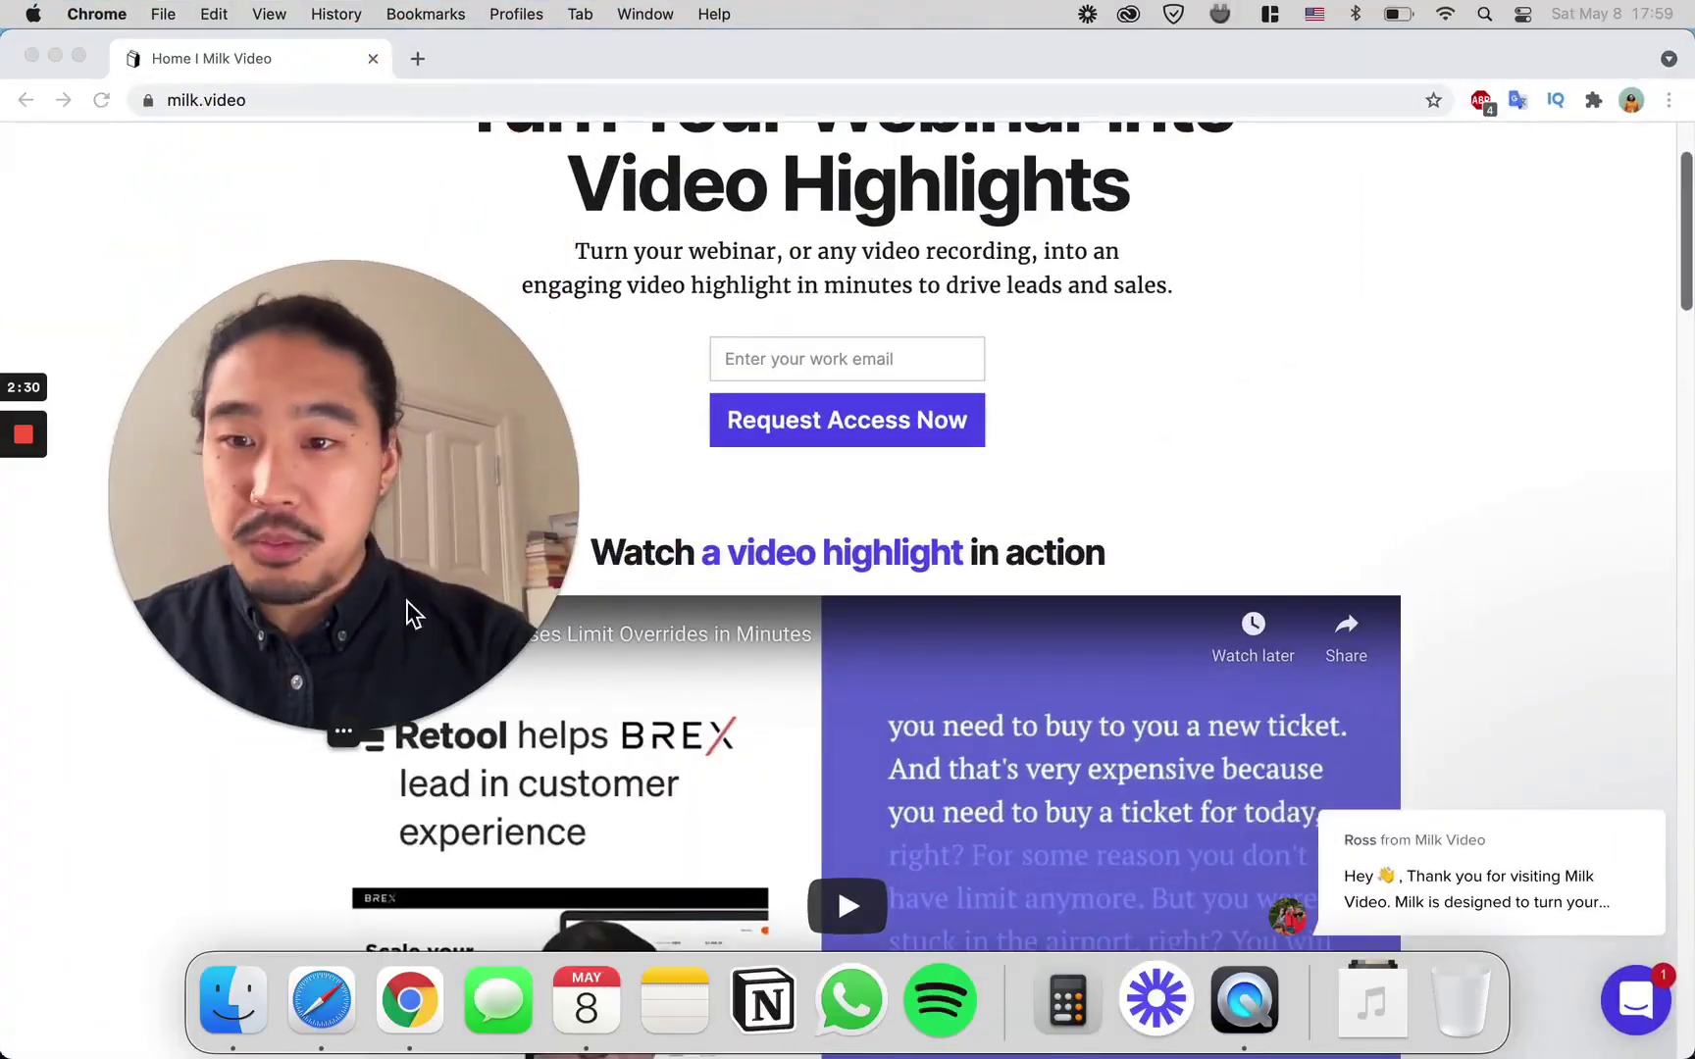
left_click(310, 741)
left_click_drag(292, 698, 257, 380)
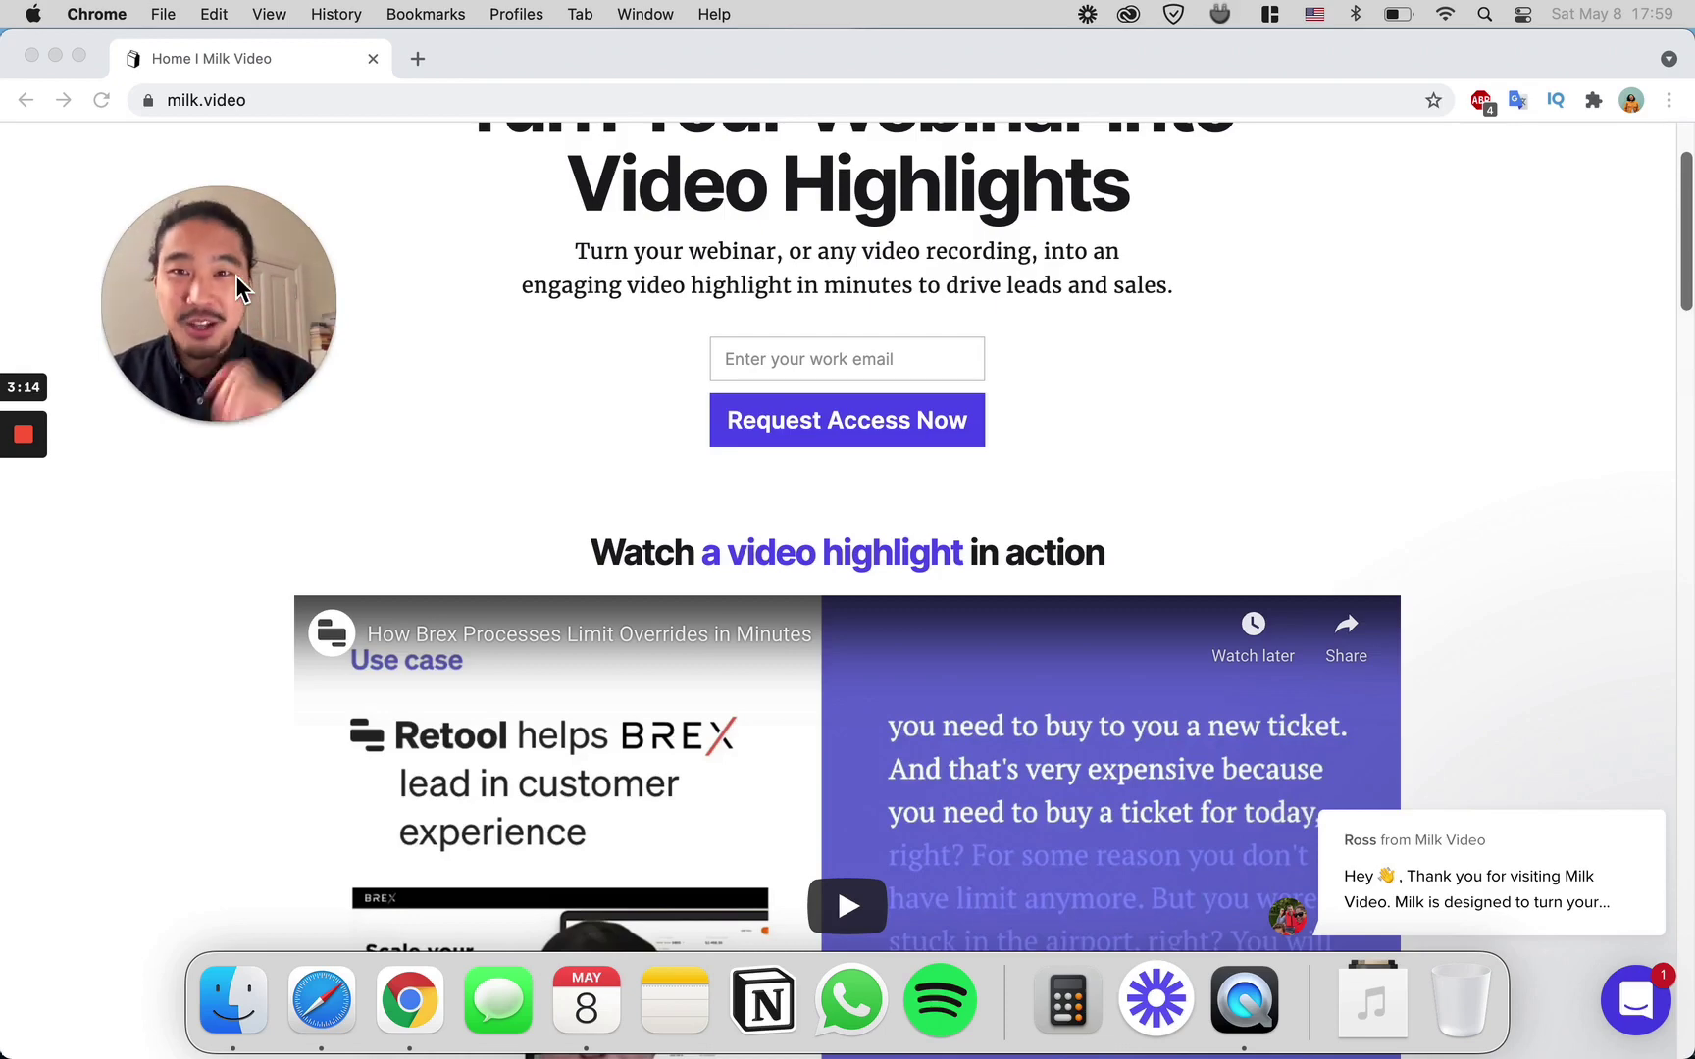
left_click_drag(309, 345, 248, 342)
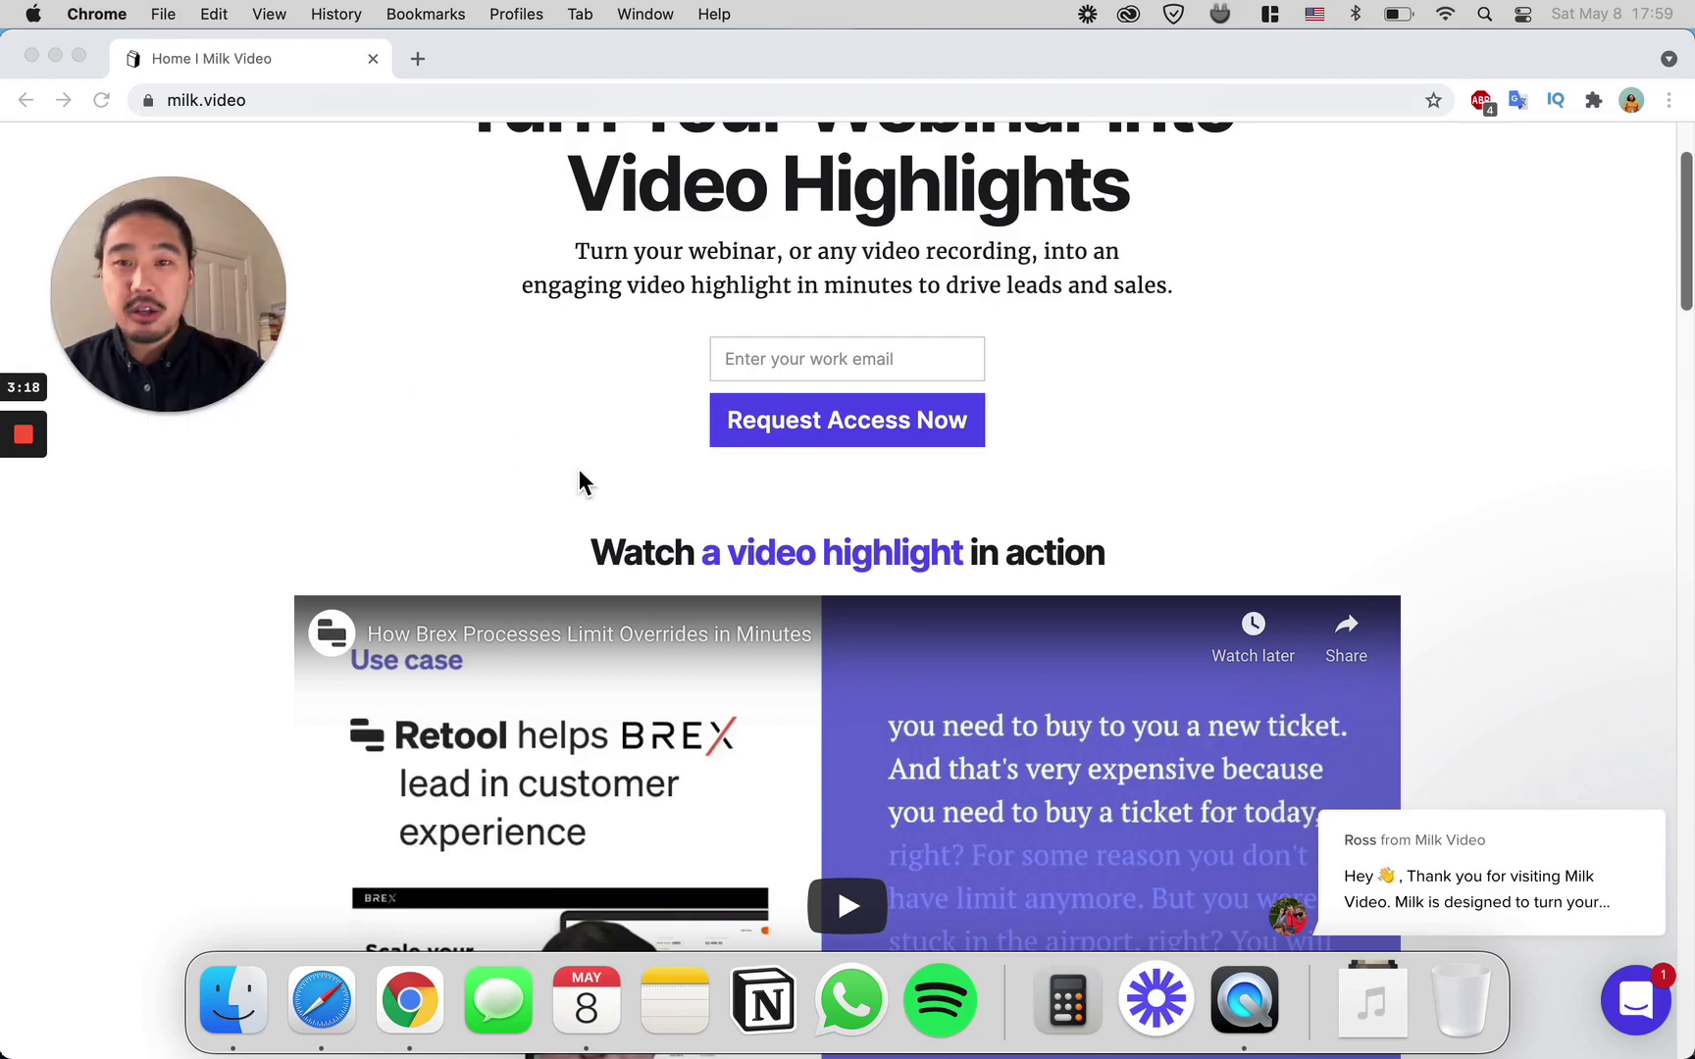
scroll(946, 590, "up", 3)
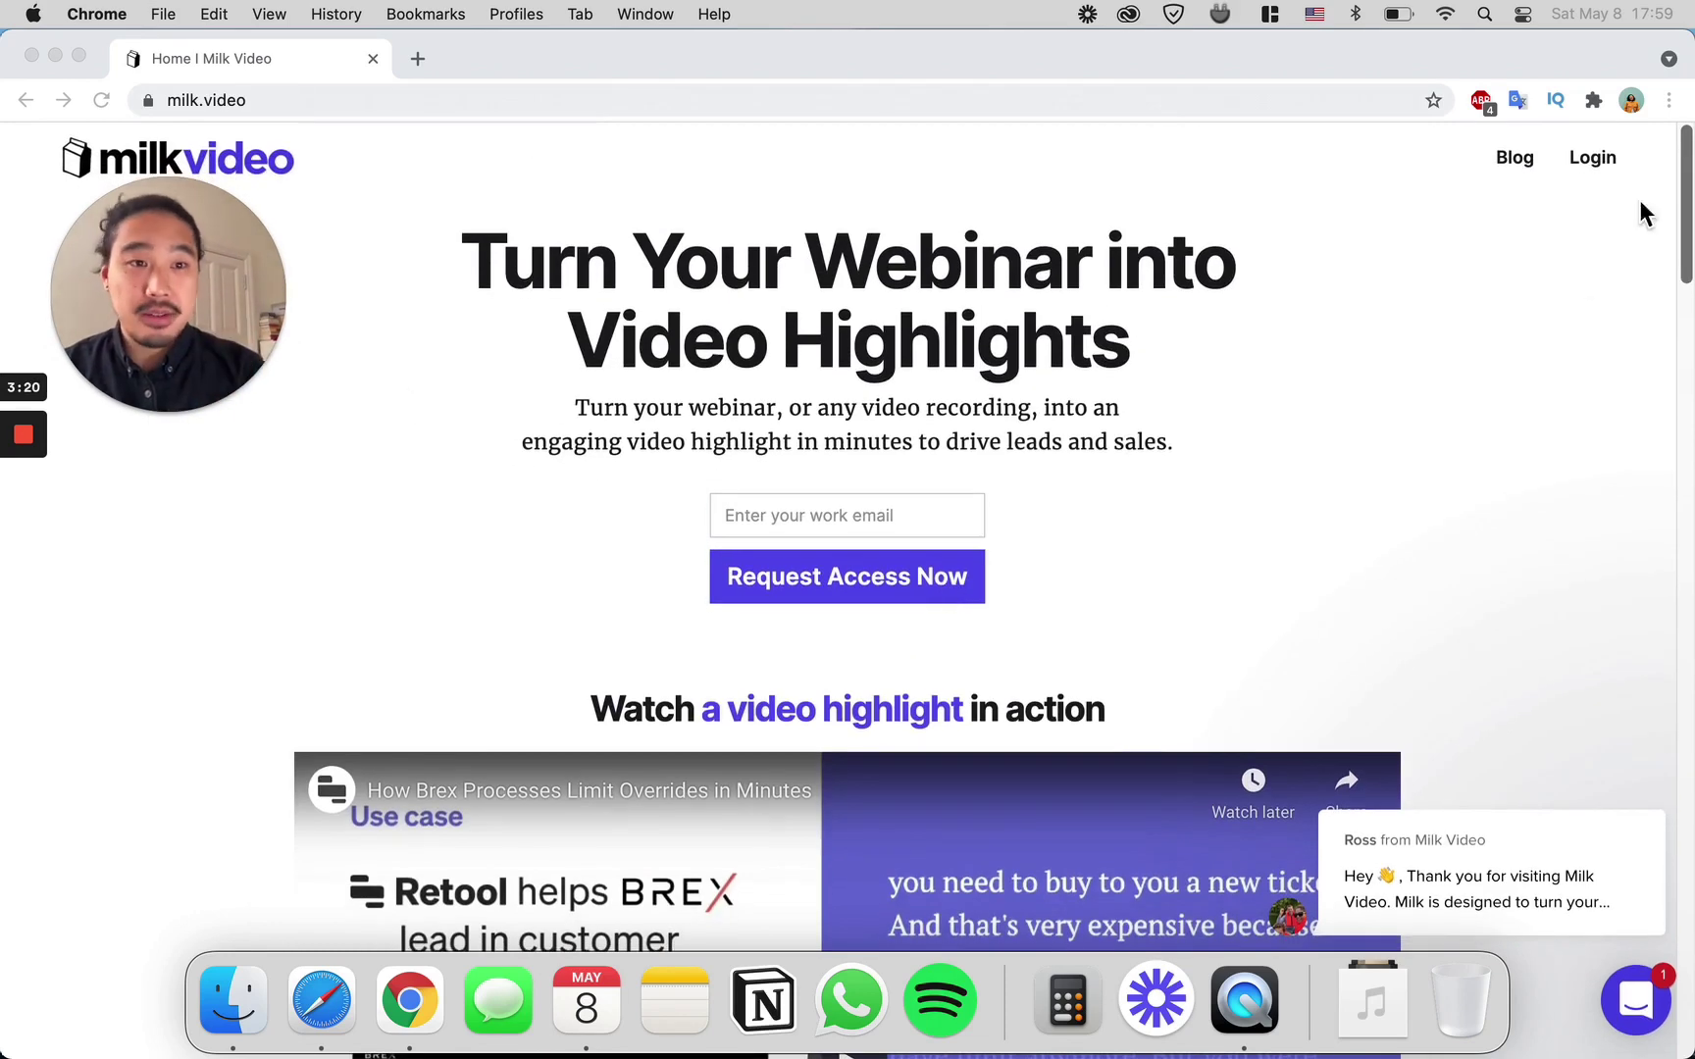
left_click_drag(224, 333, 238, 368)
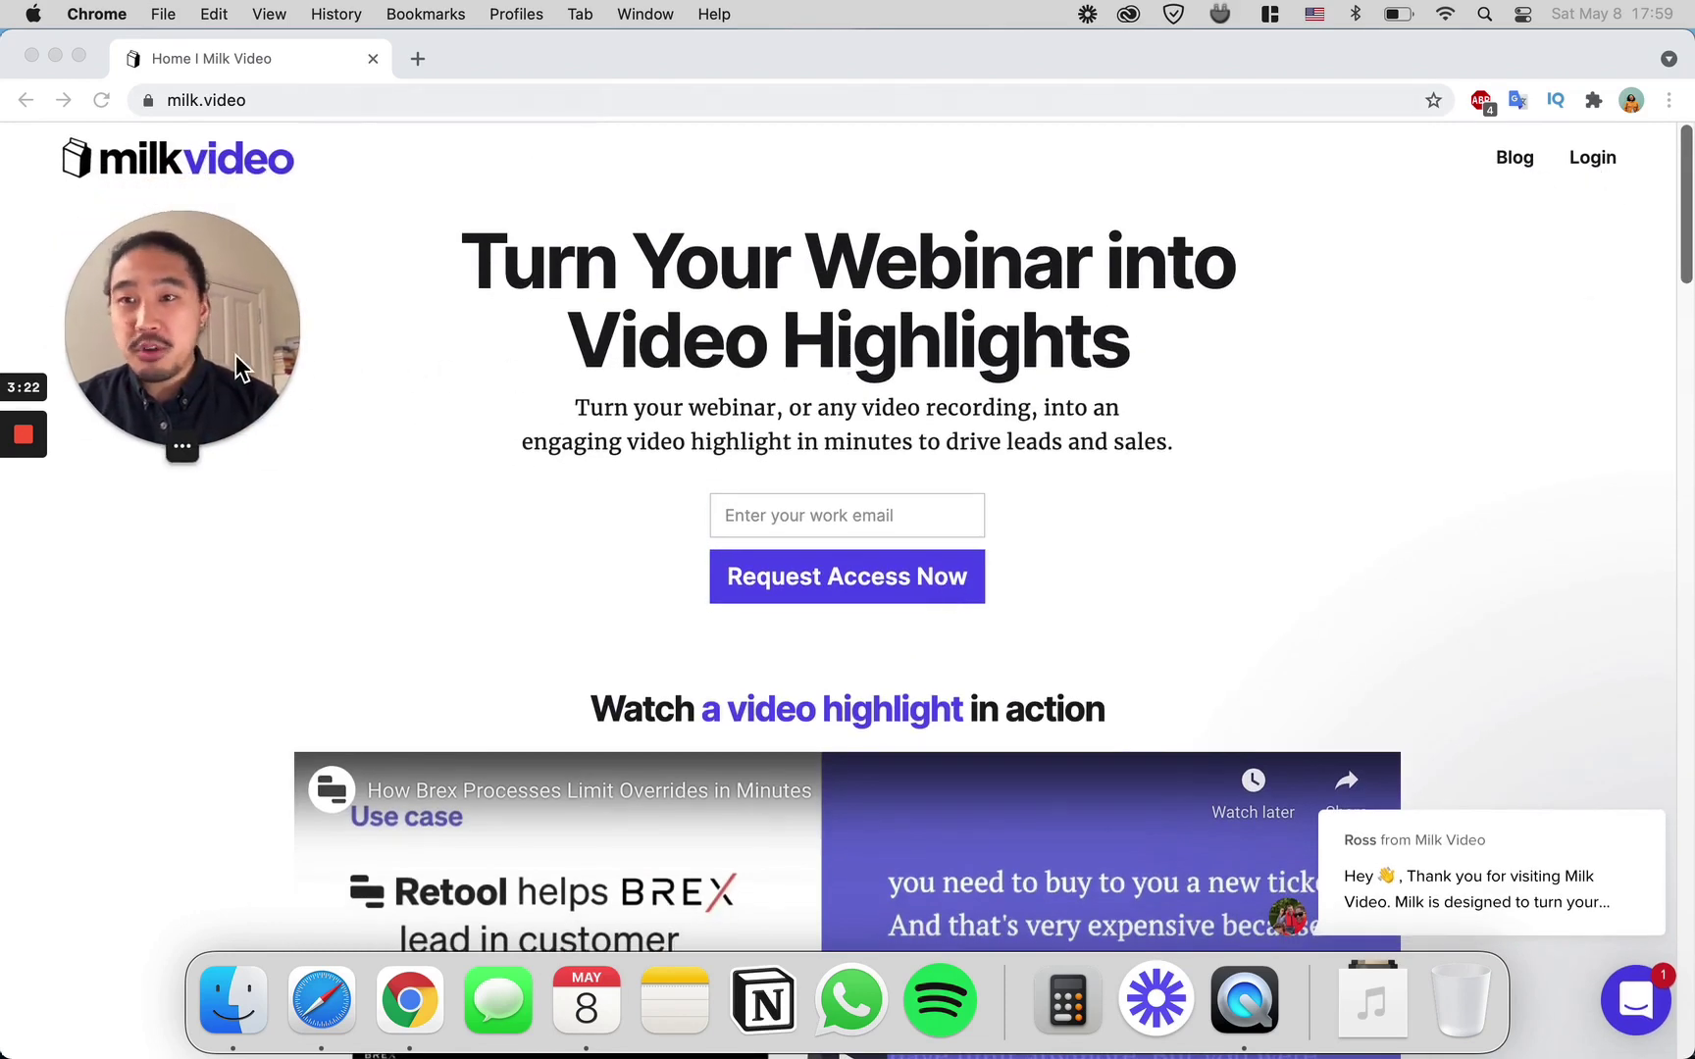
left_click(1581, 157)
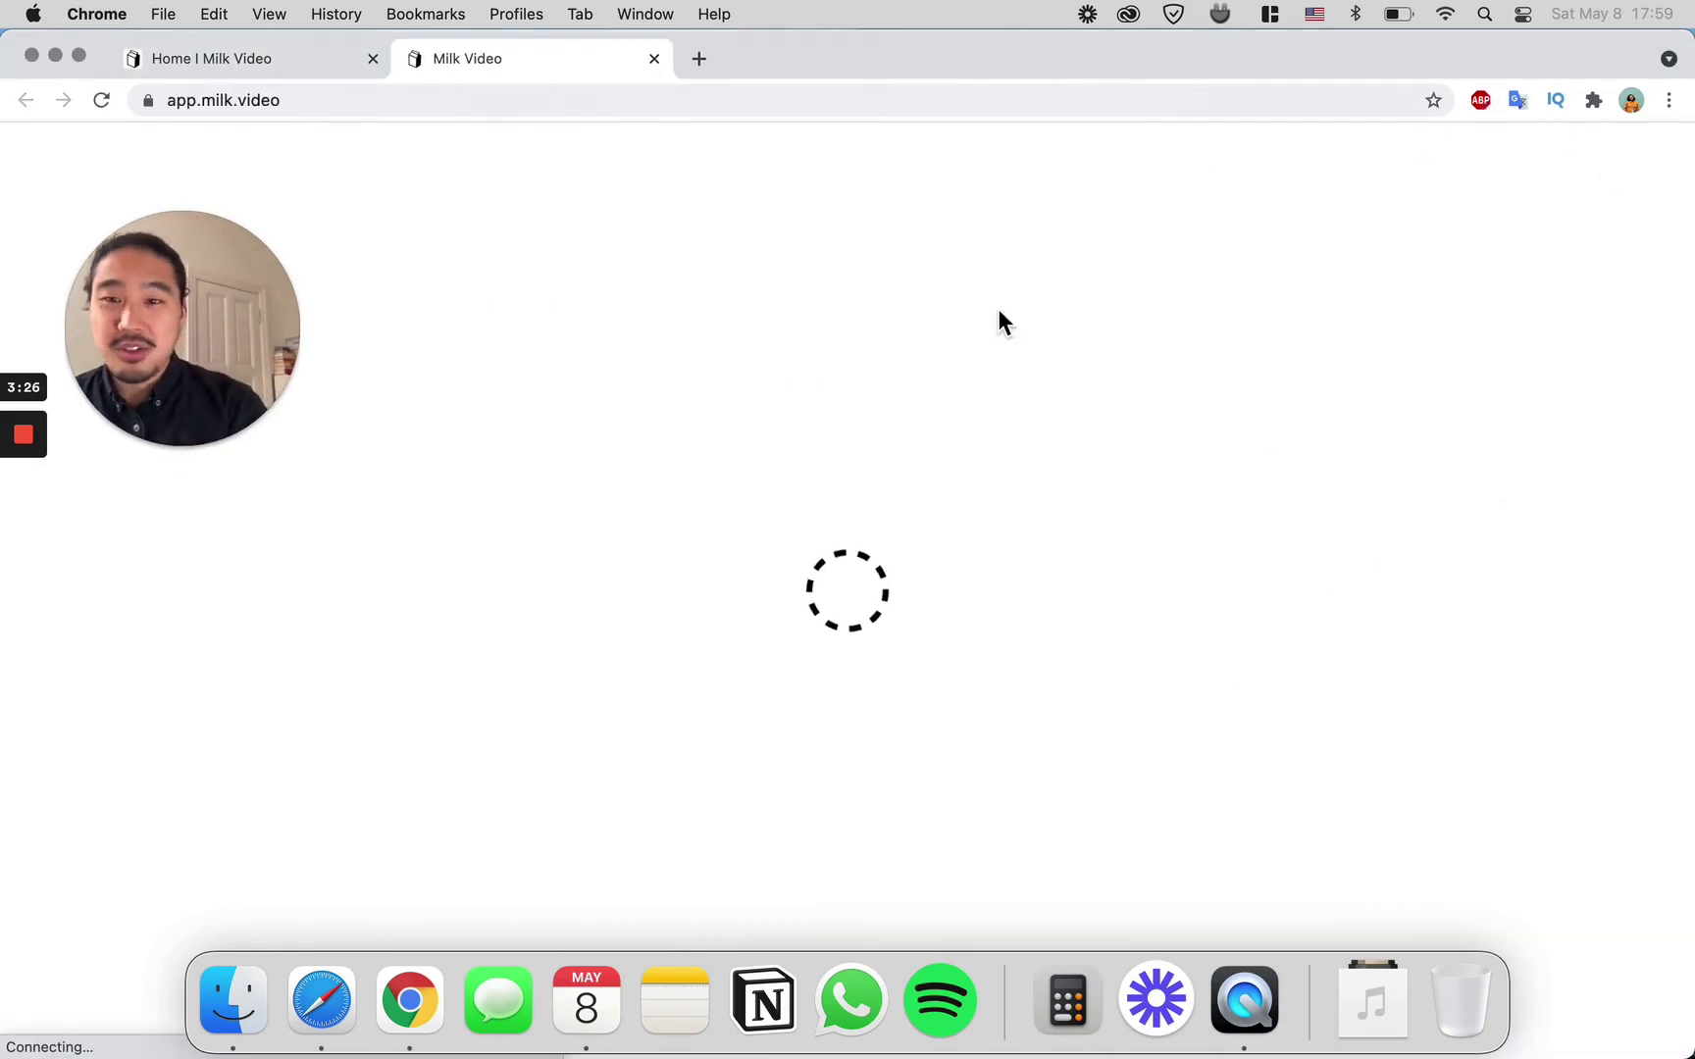
key("ctrl+Up")
left_click(891, 279)
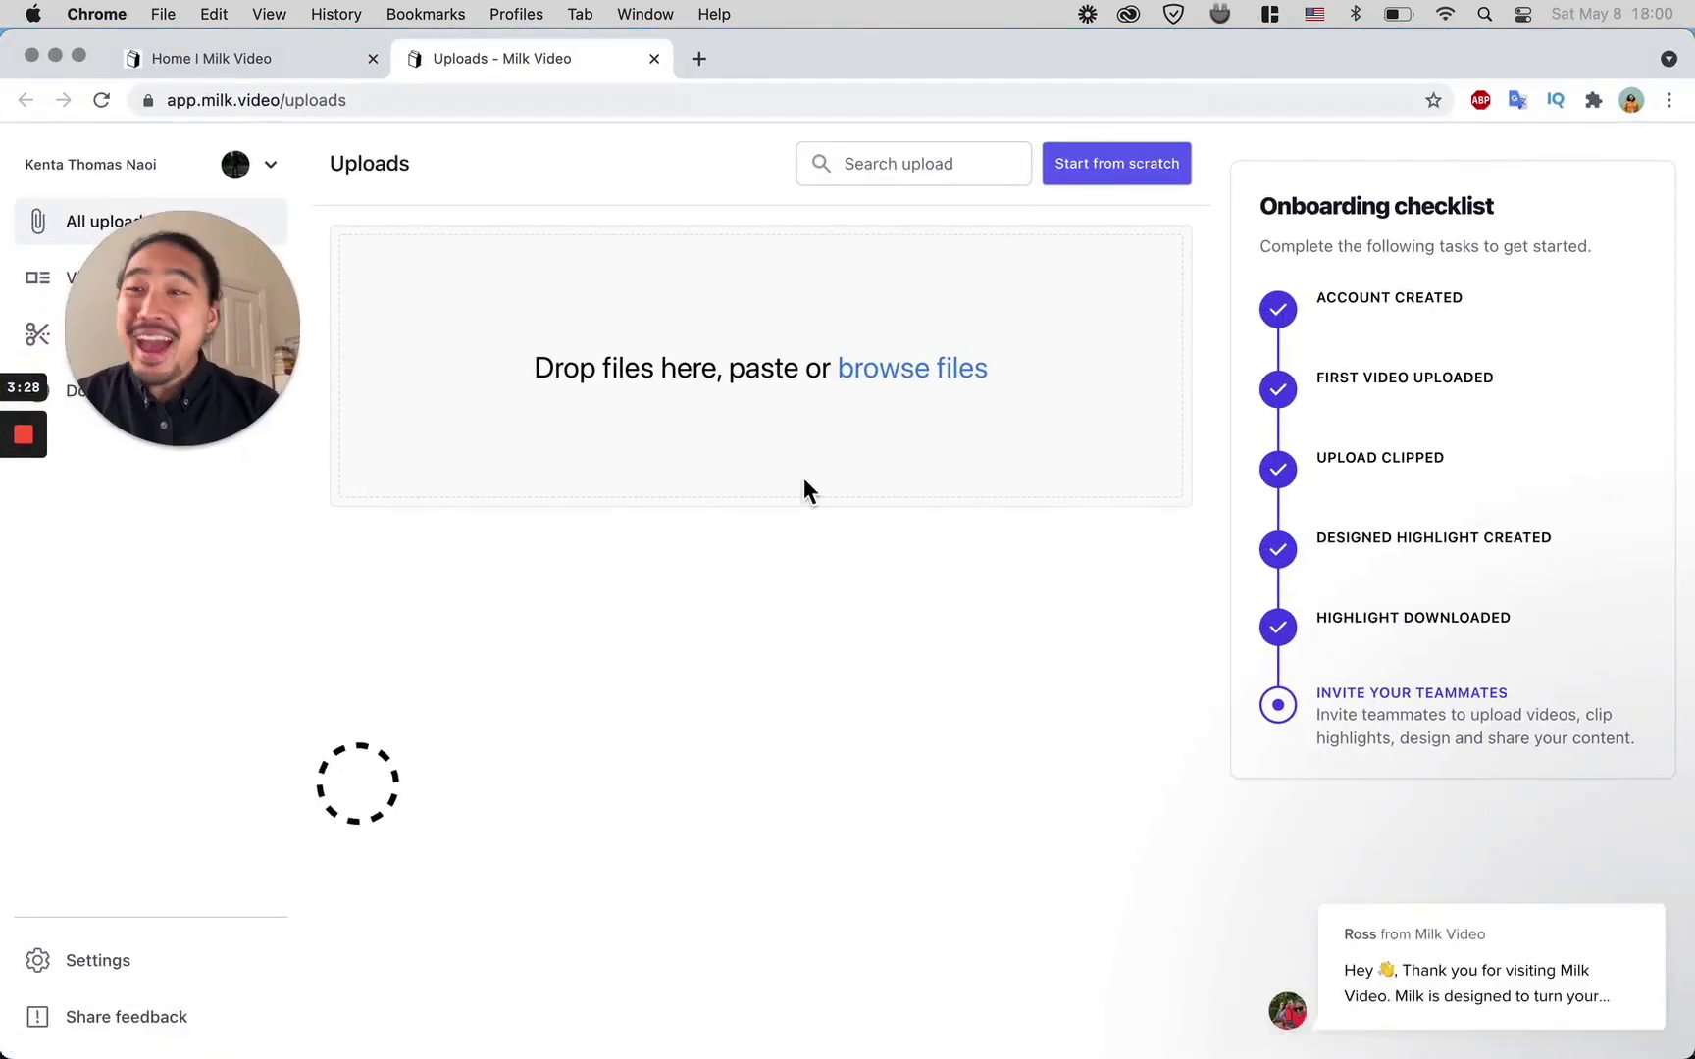
Step: Upload "money _ notes for youtube.mov" from the desktop to the Milk Video uploads
scroll(787, 636, "down", 15)
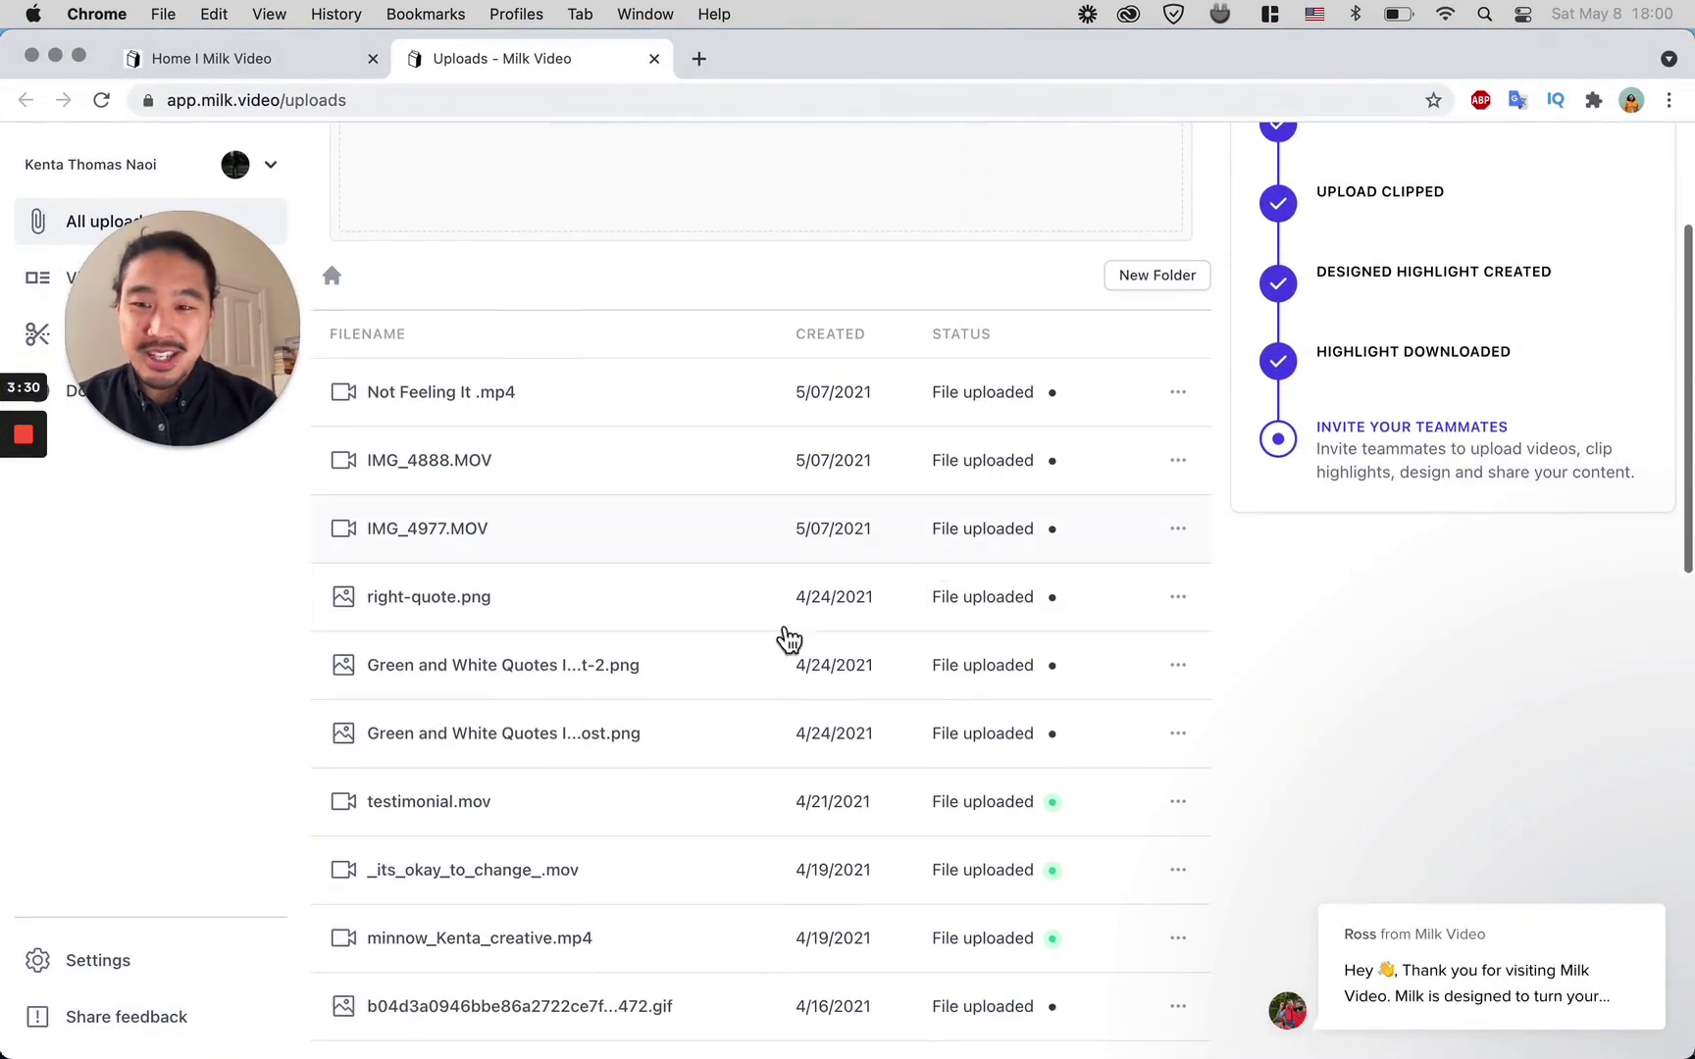
scroll(651, 807, "up", 15)
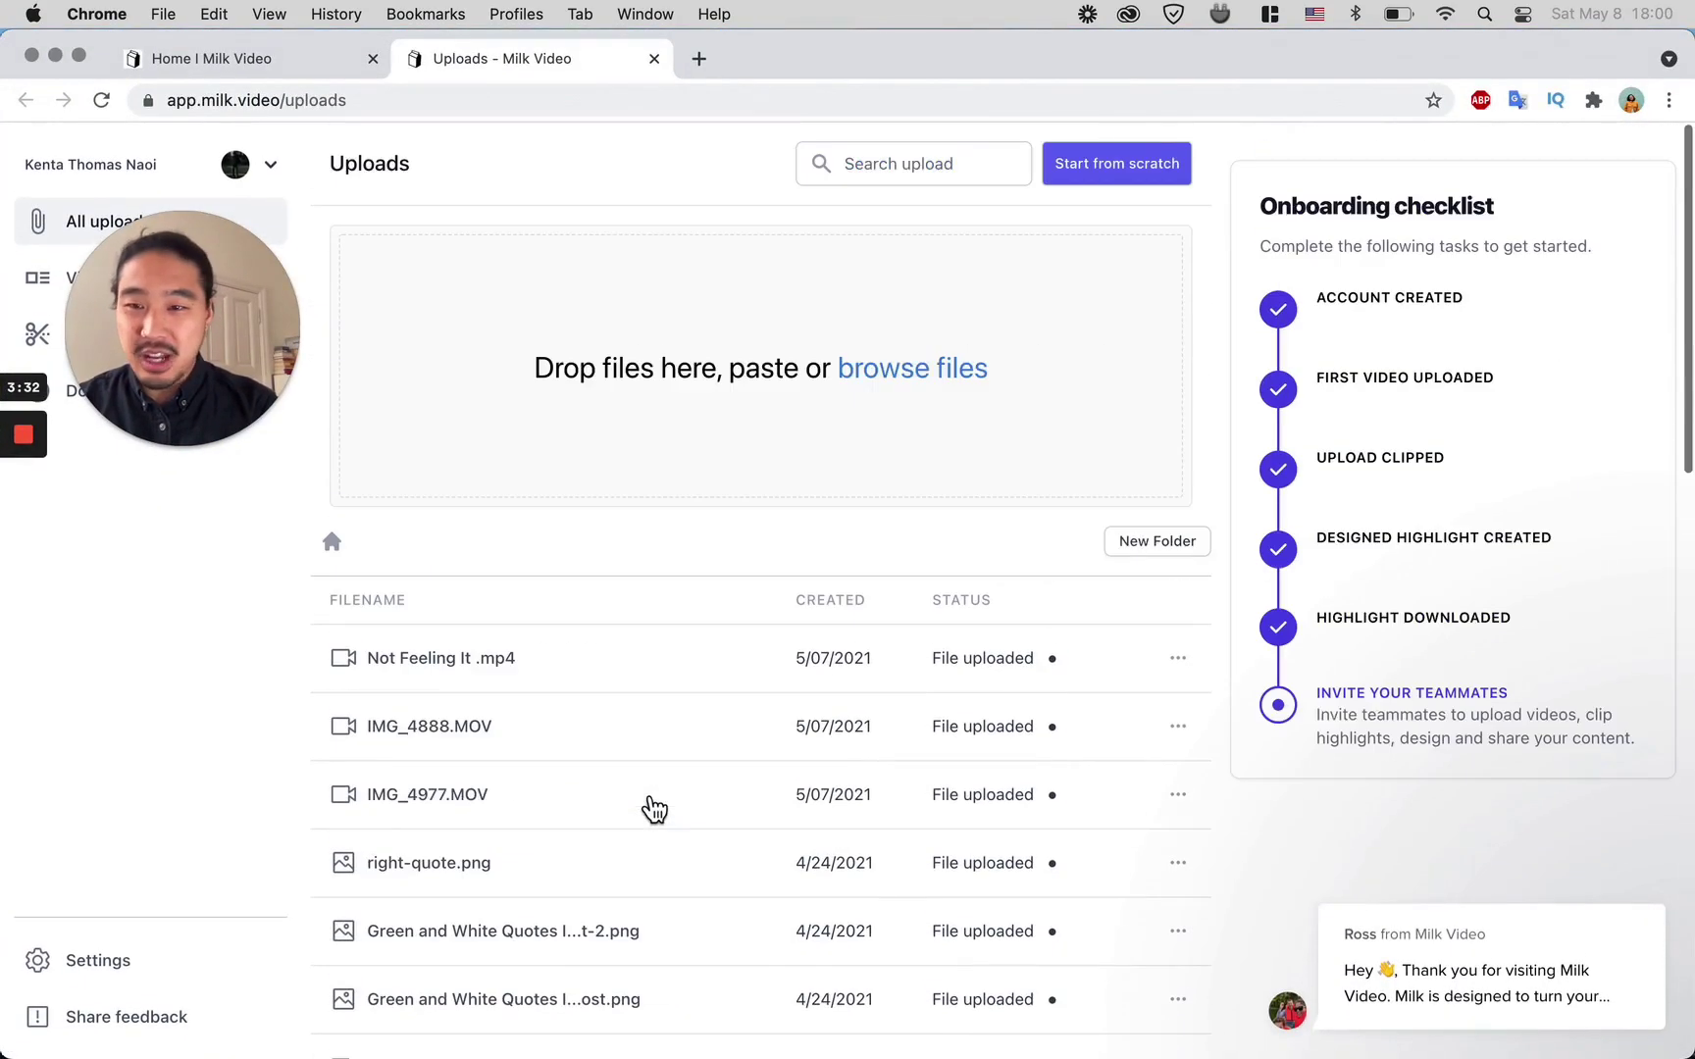
scroll(637, 844, "down", 3)
scroll(687, 746, "up", 3)
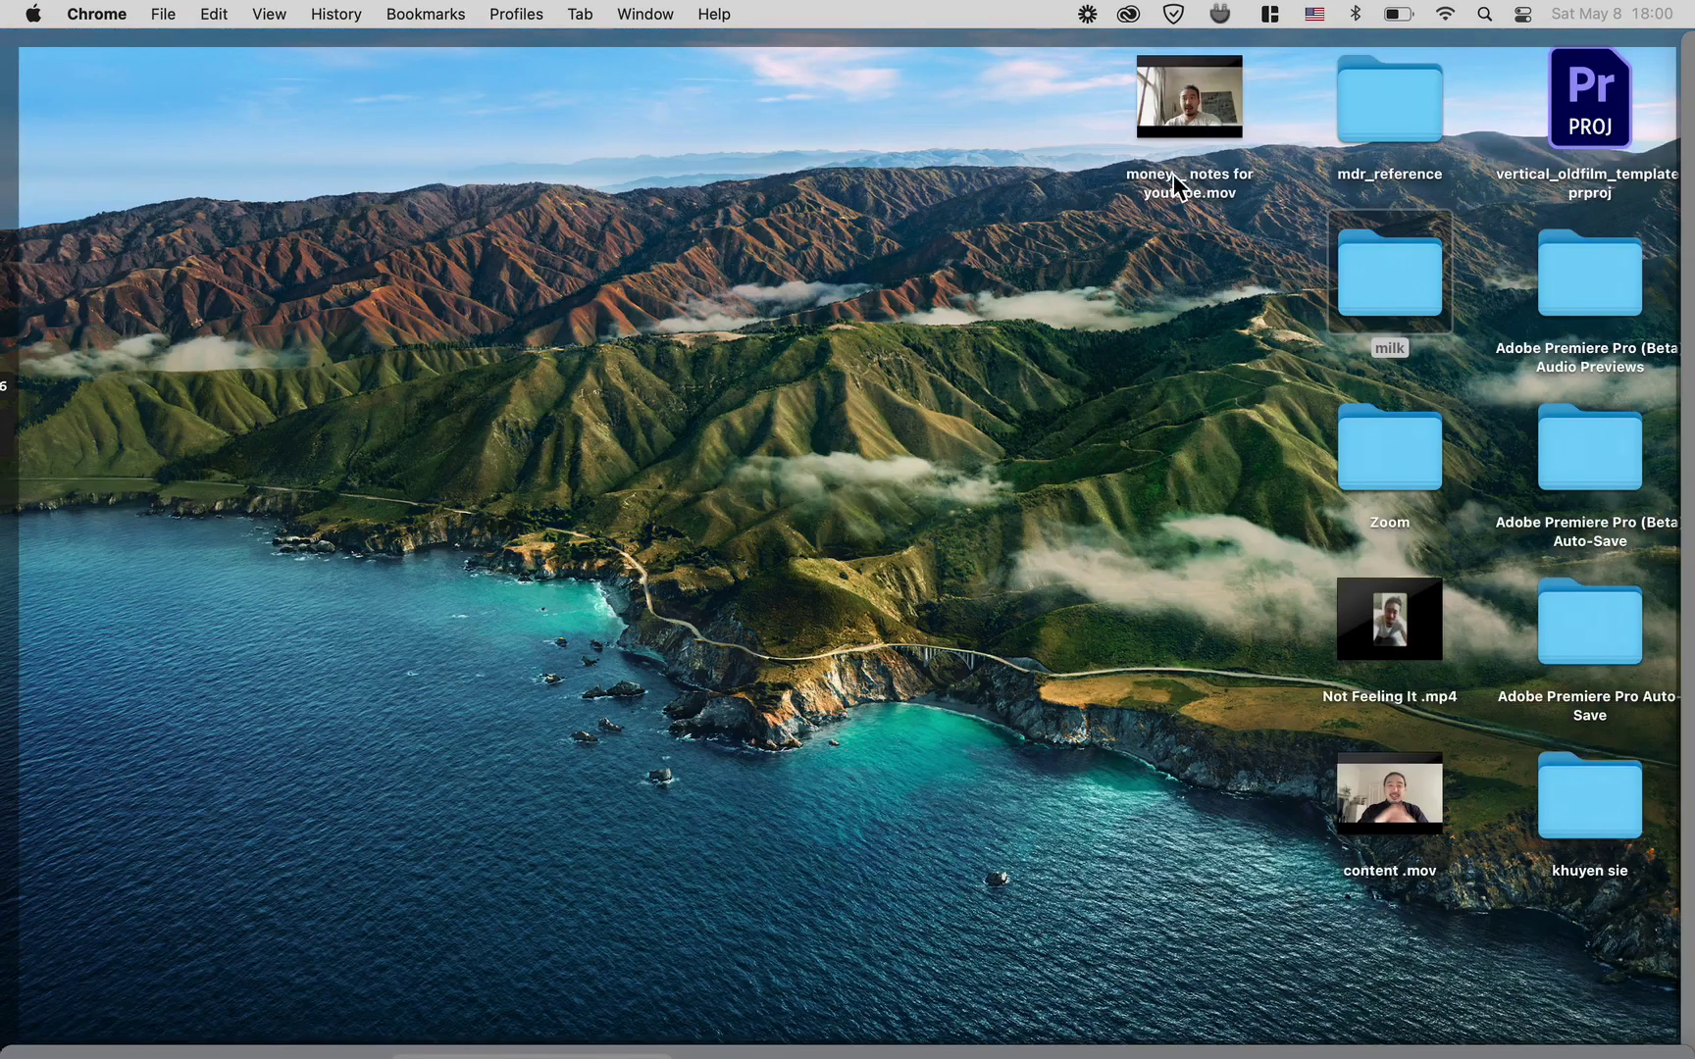
left_click_drag(1173, 173, 808, 409)
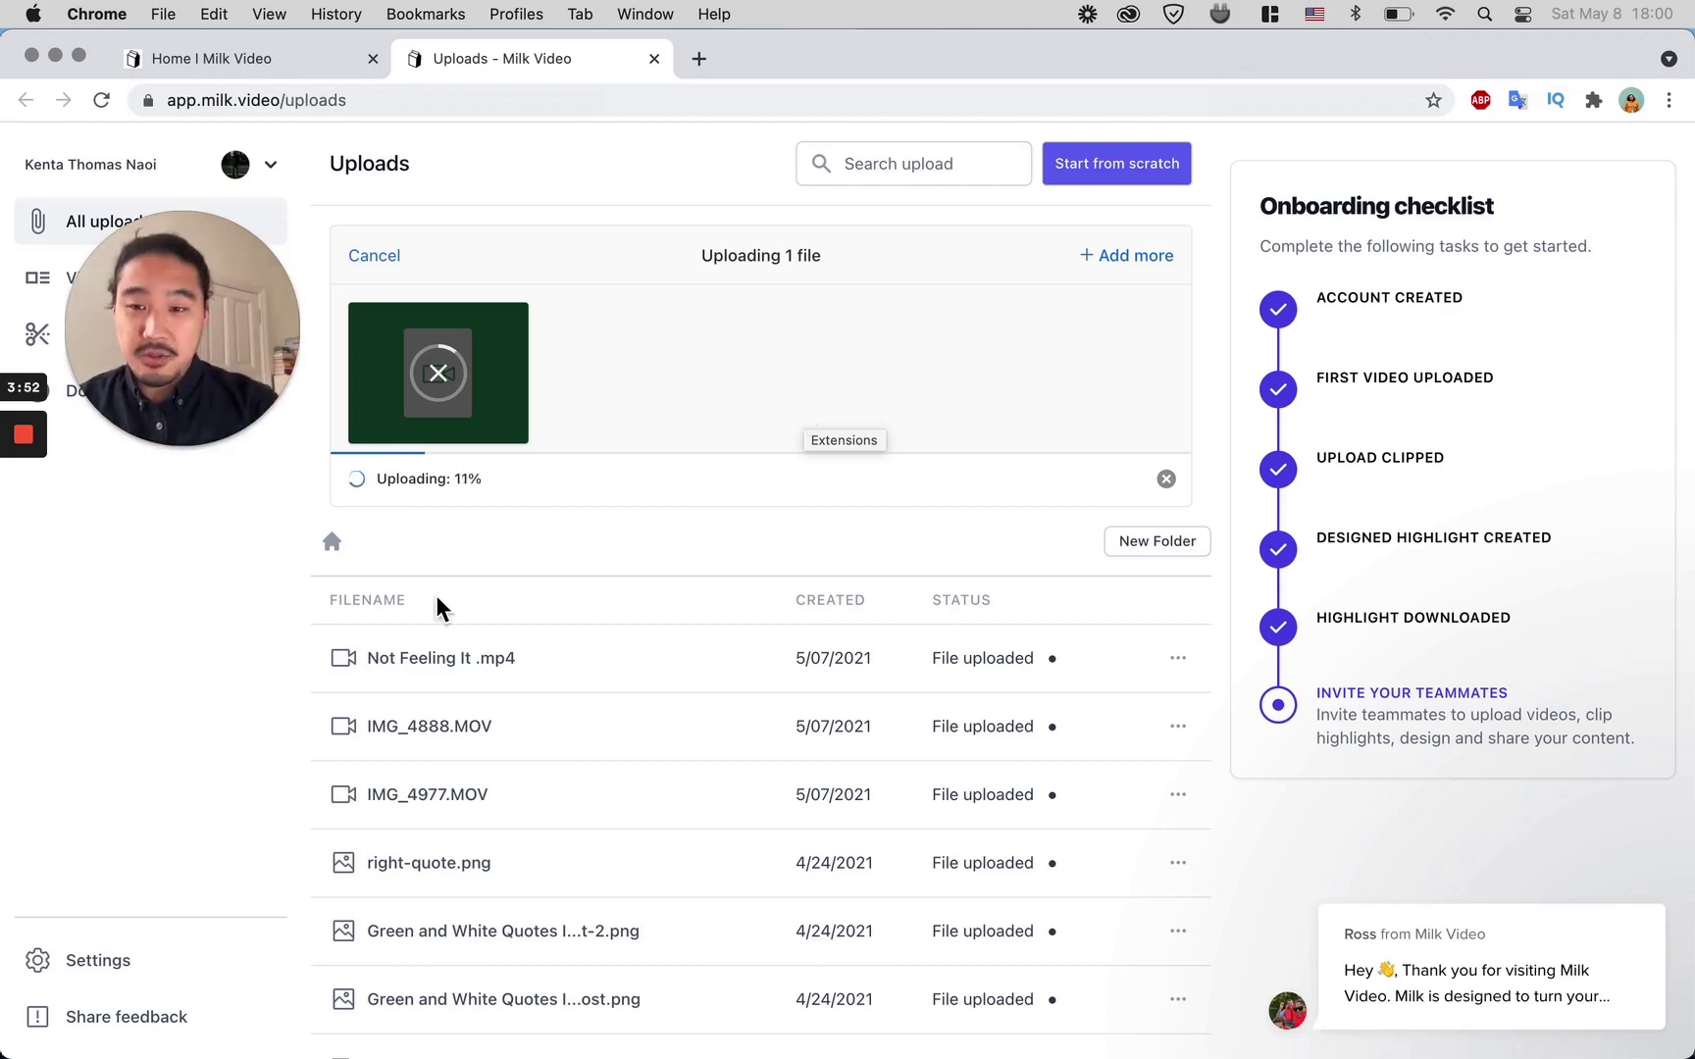
left_click_drag(181, 446, 178, 497)
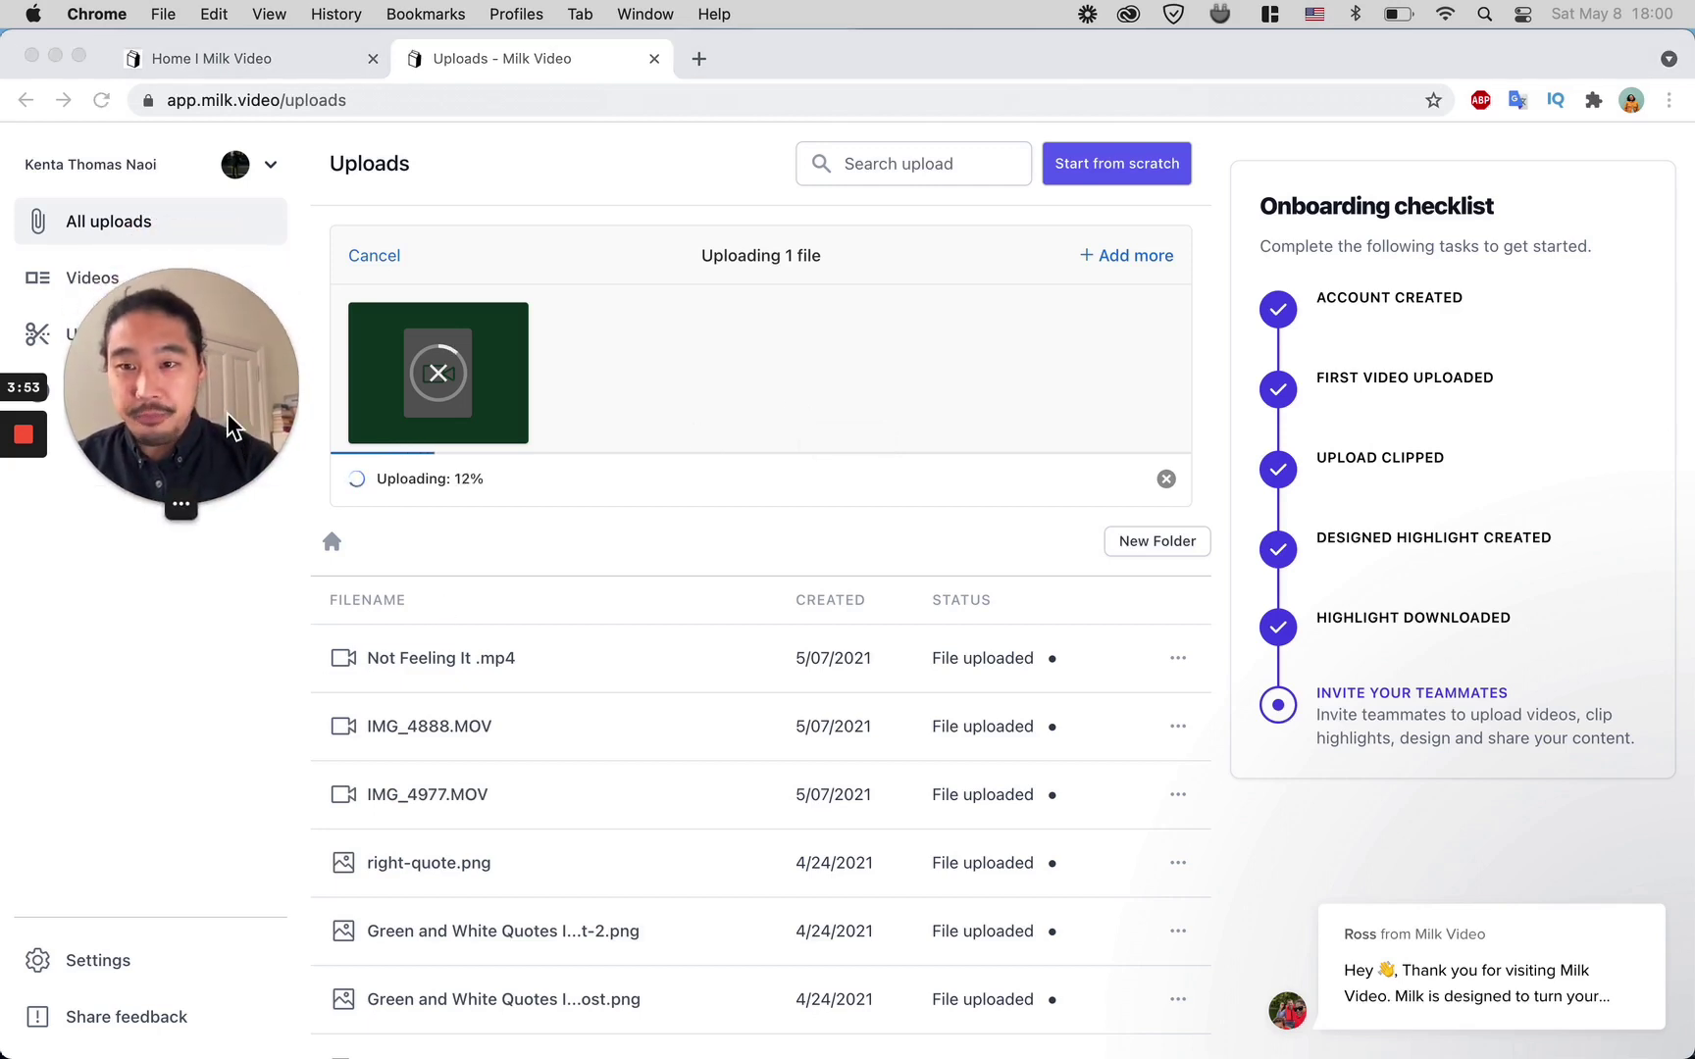
left_click(444, 388)
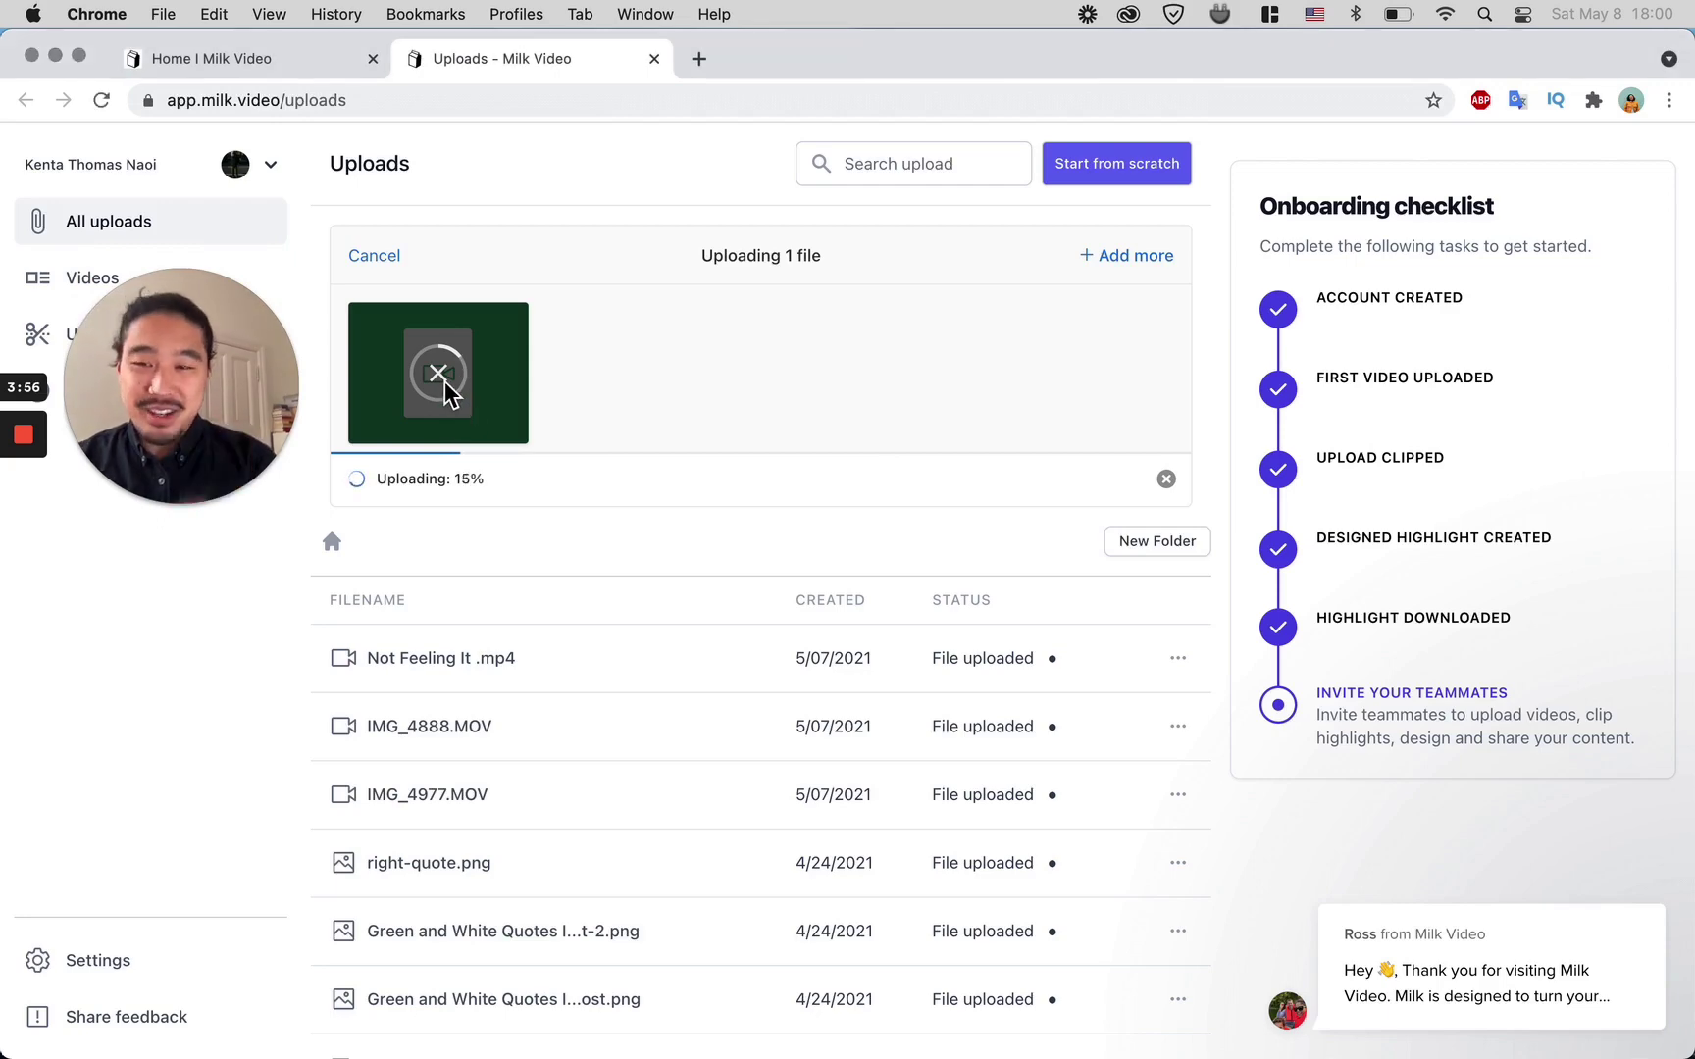
Step: Open the previously uploaded testimonial.mov from the list of uploads
scroll(608, 888, "down", 2)
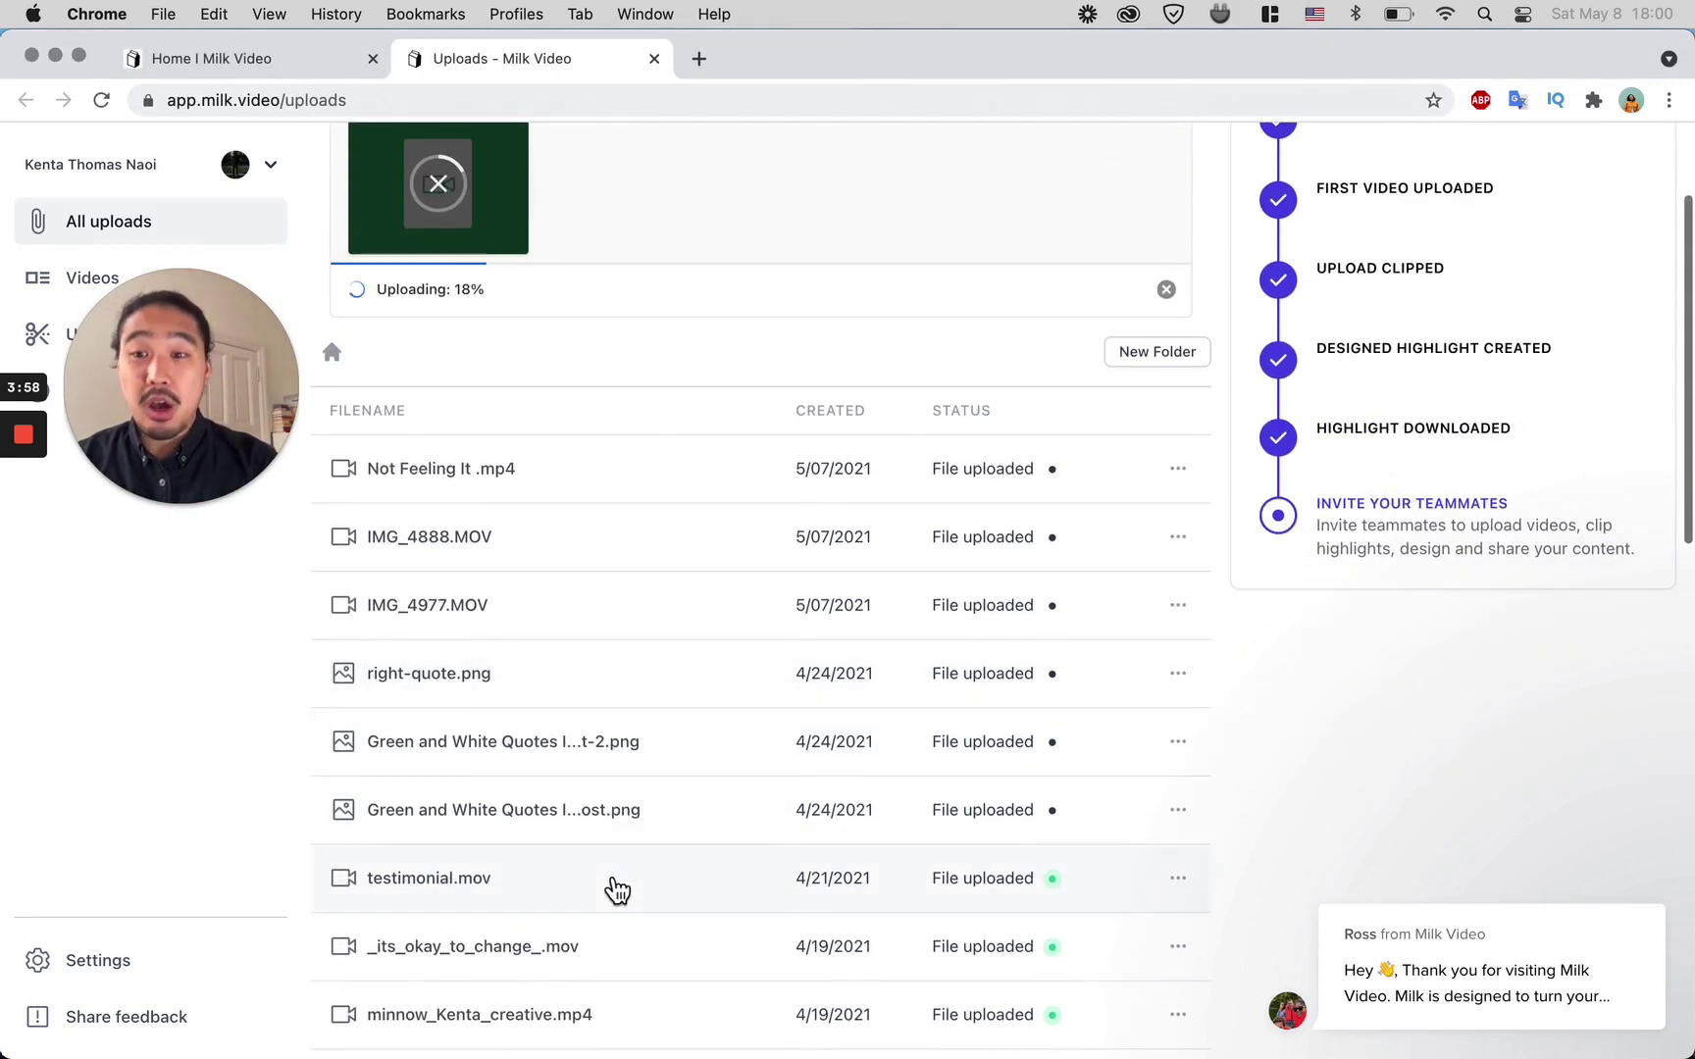
scroll(616, 888, "down", 3)
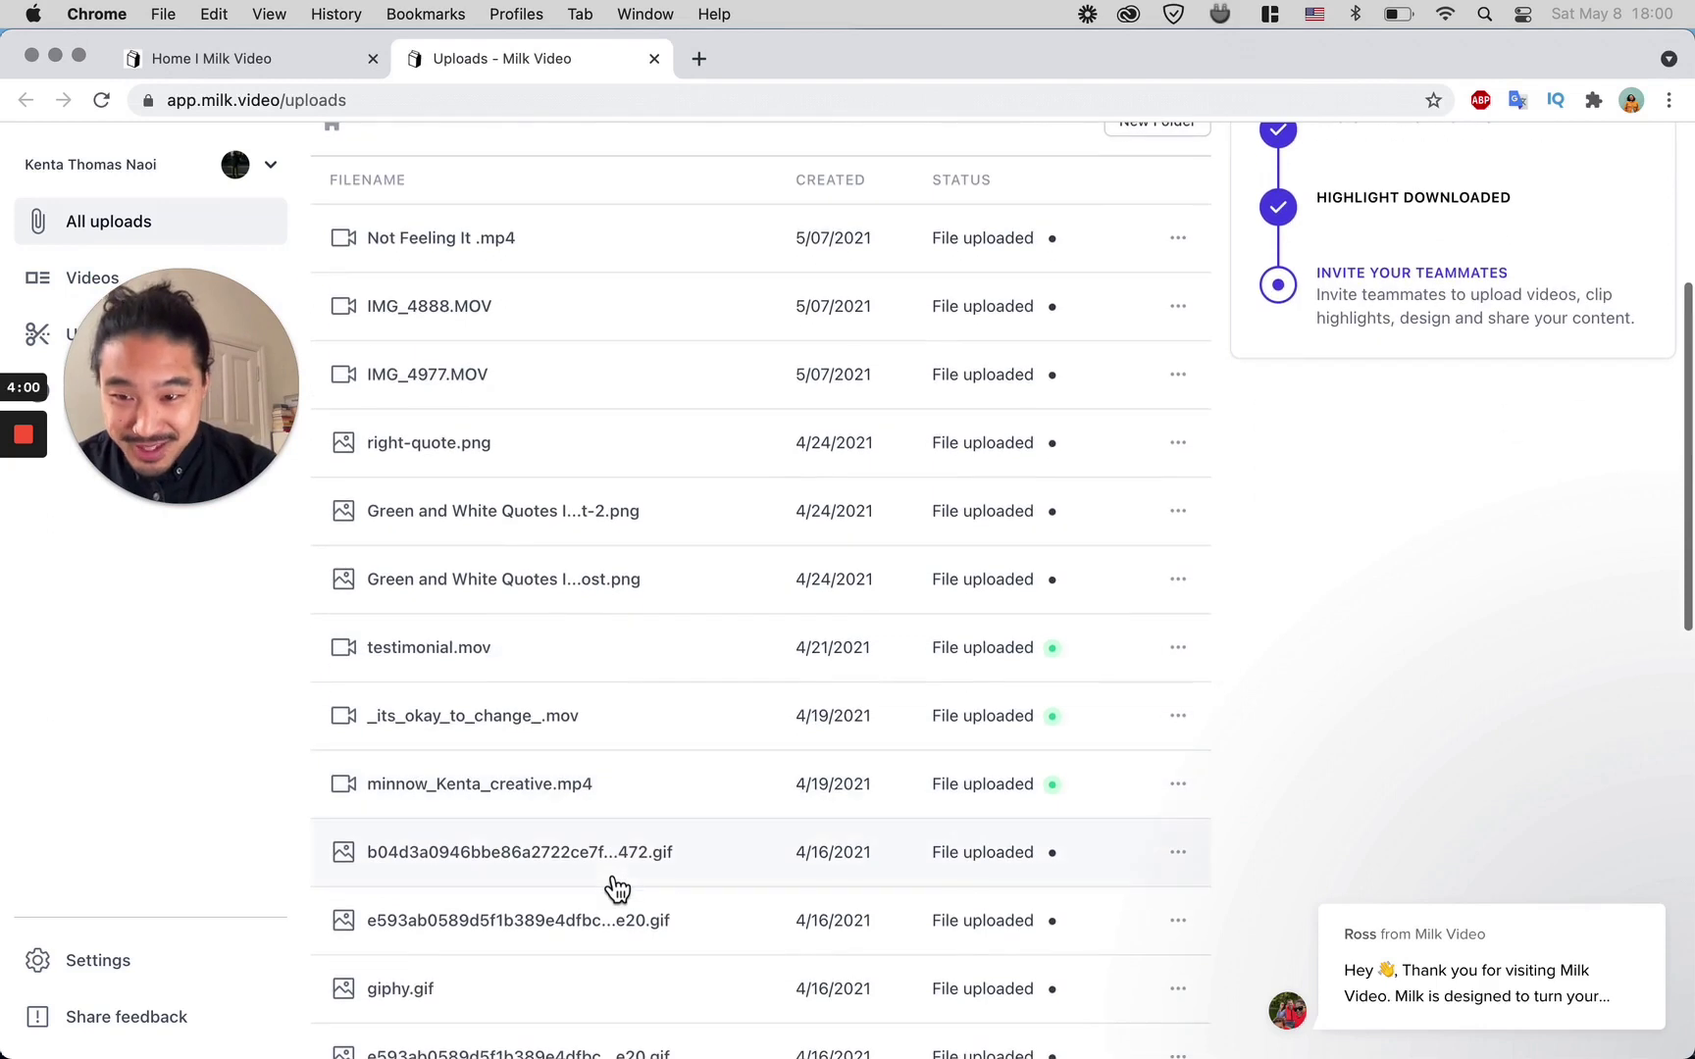
scroll(588, 649, "down", 2)
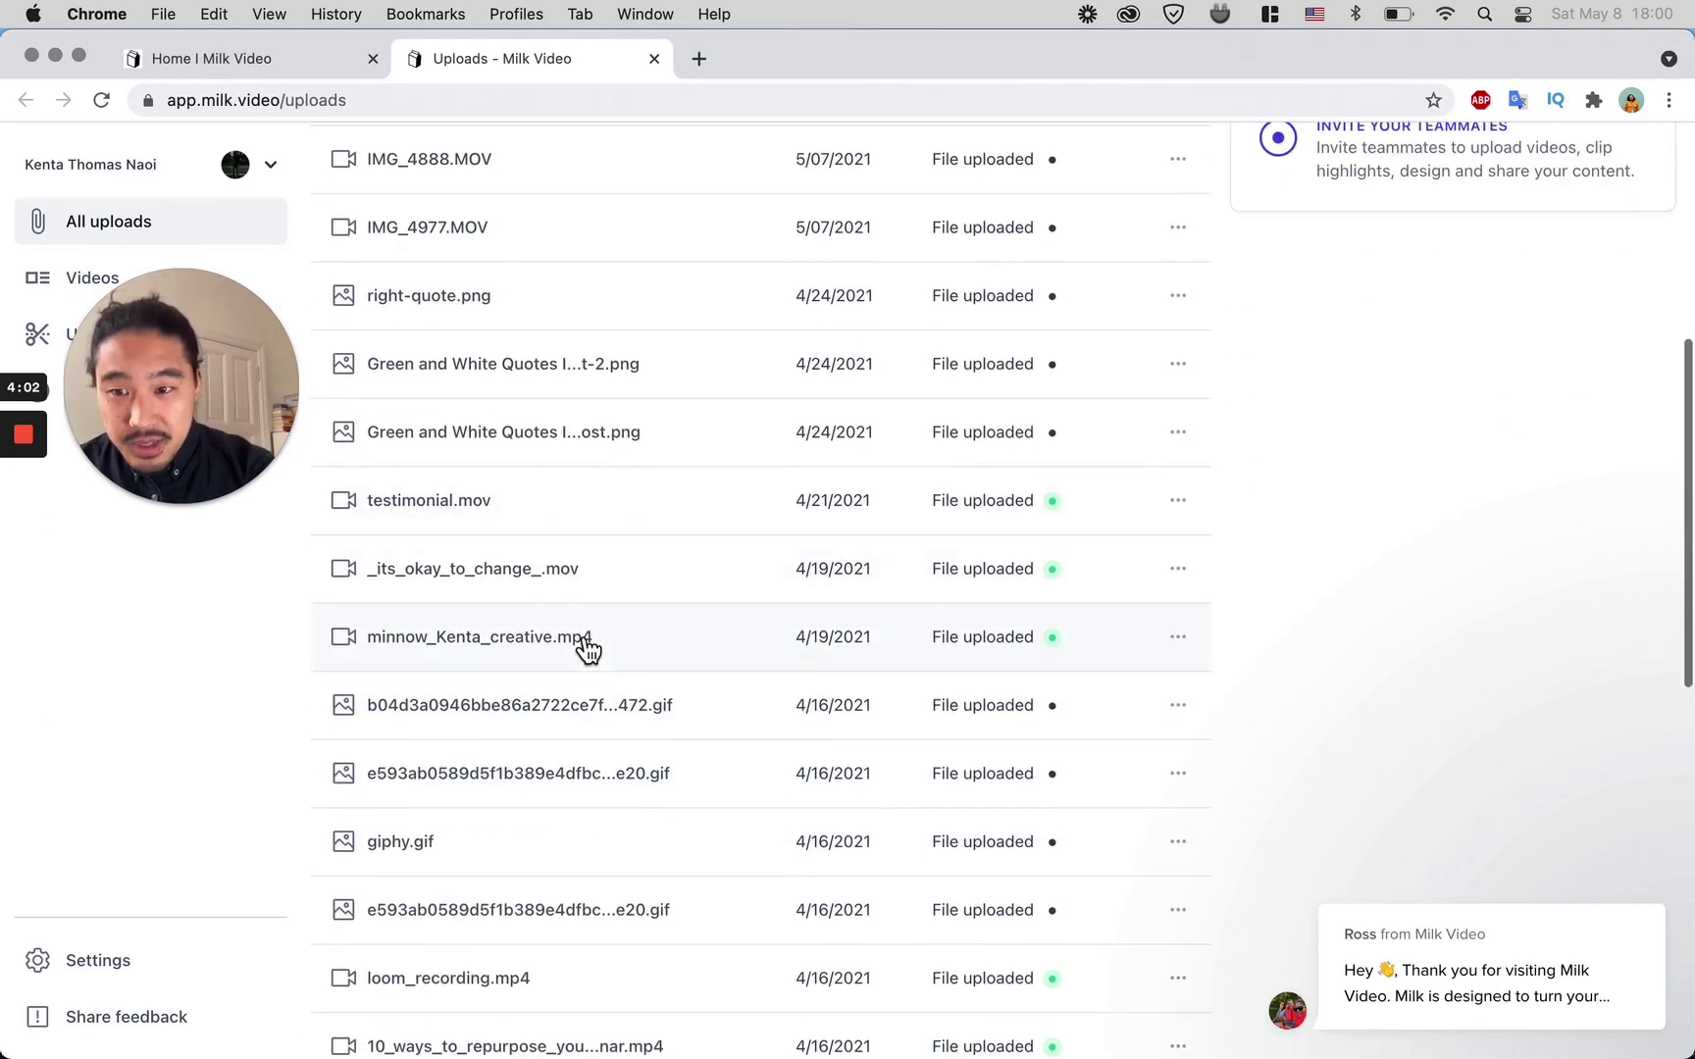
left_click(493, 535)
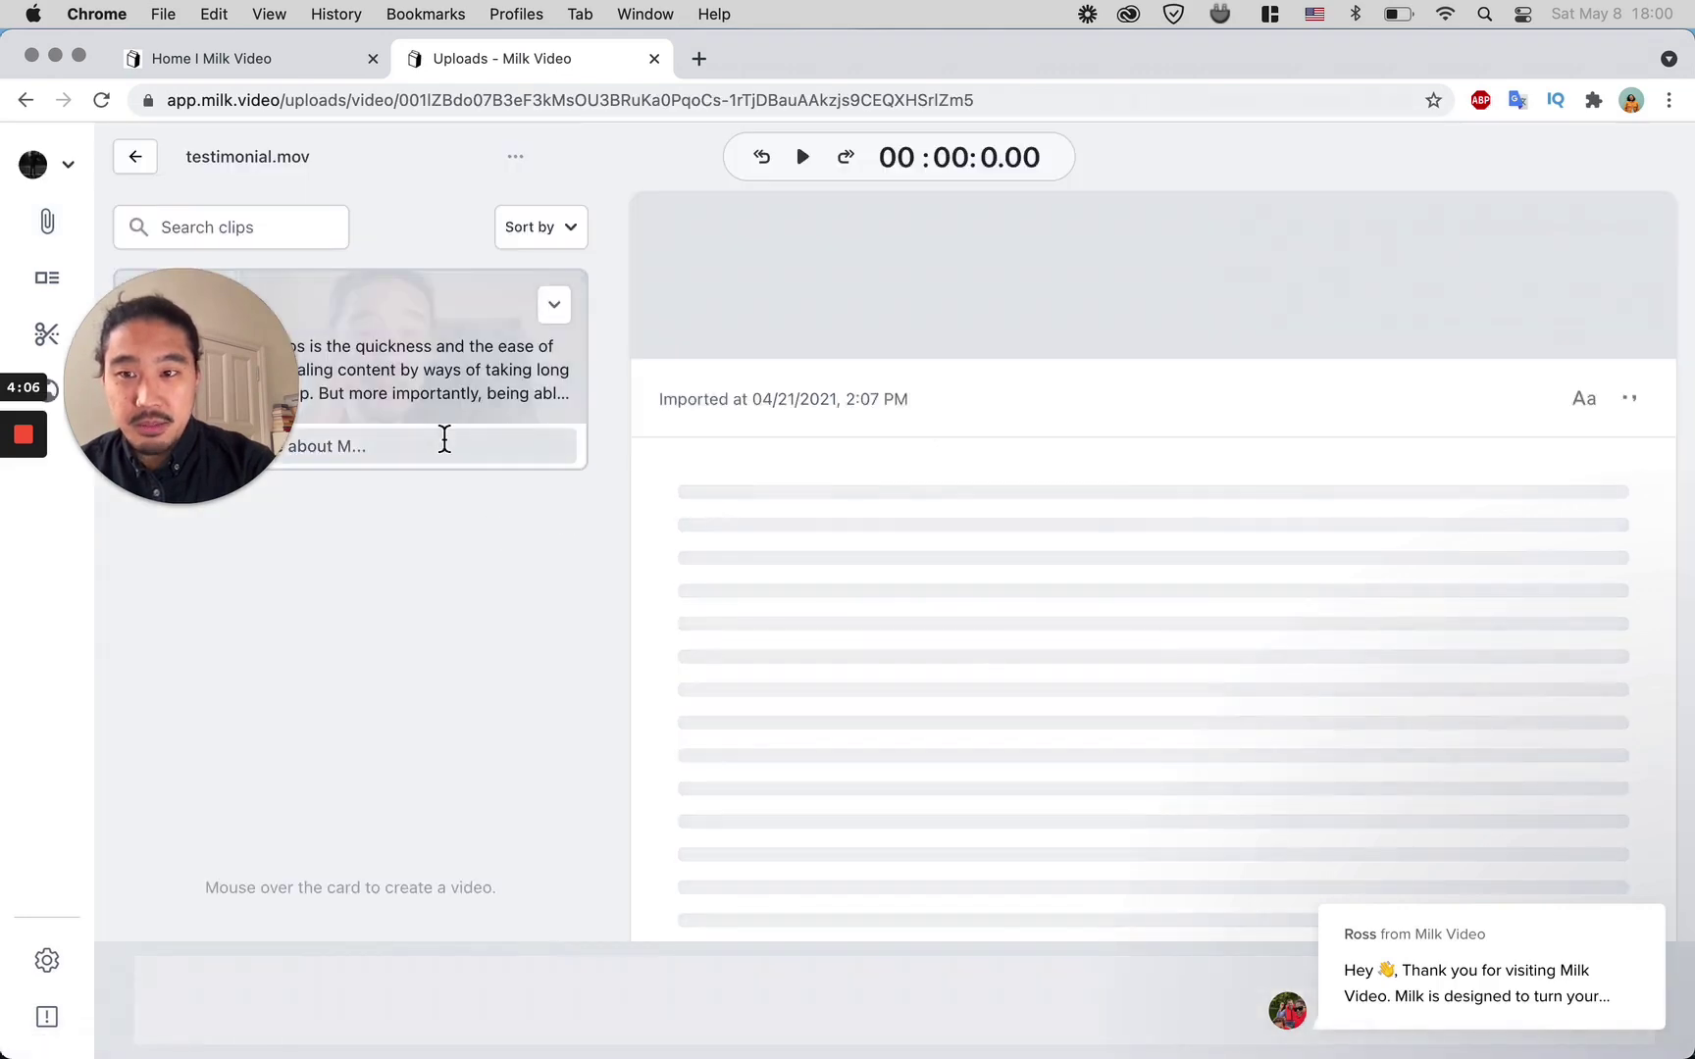
Step: Clip the entire transcript of testimonial.mov, from "Love about Milk Videos" to "grab them as well."
left_click_drag(290, 633, 383, 755)
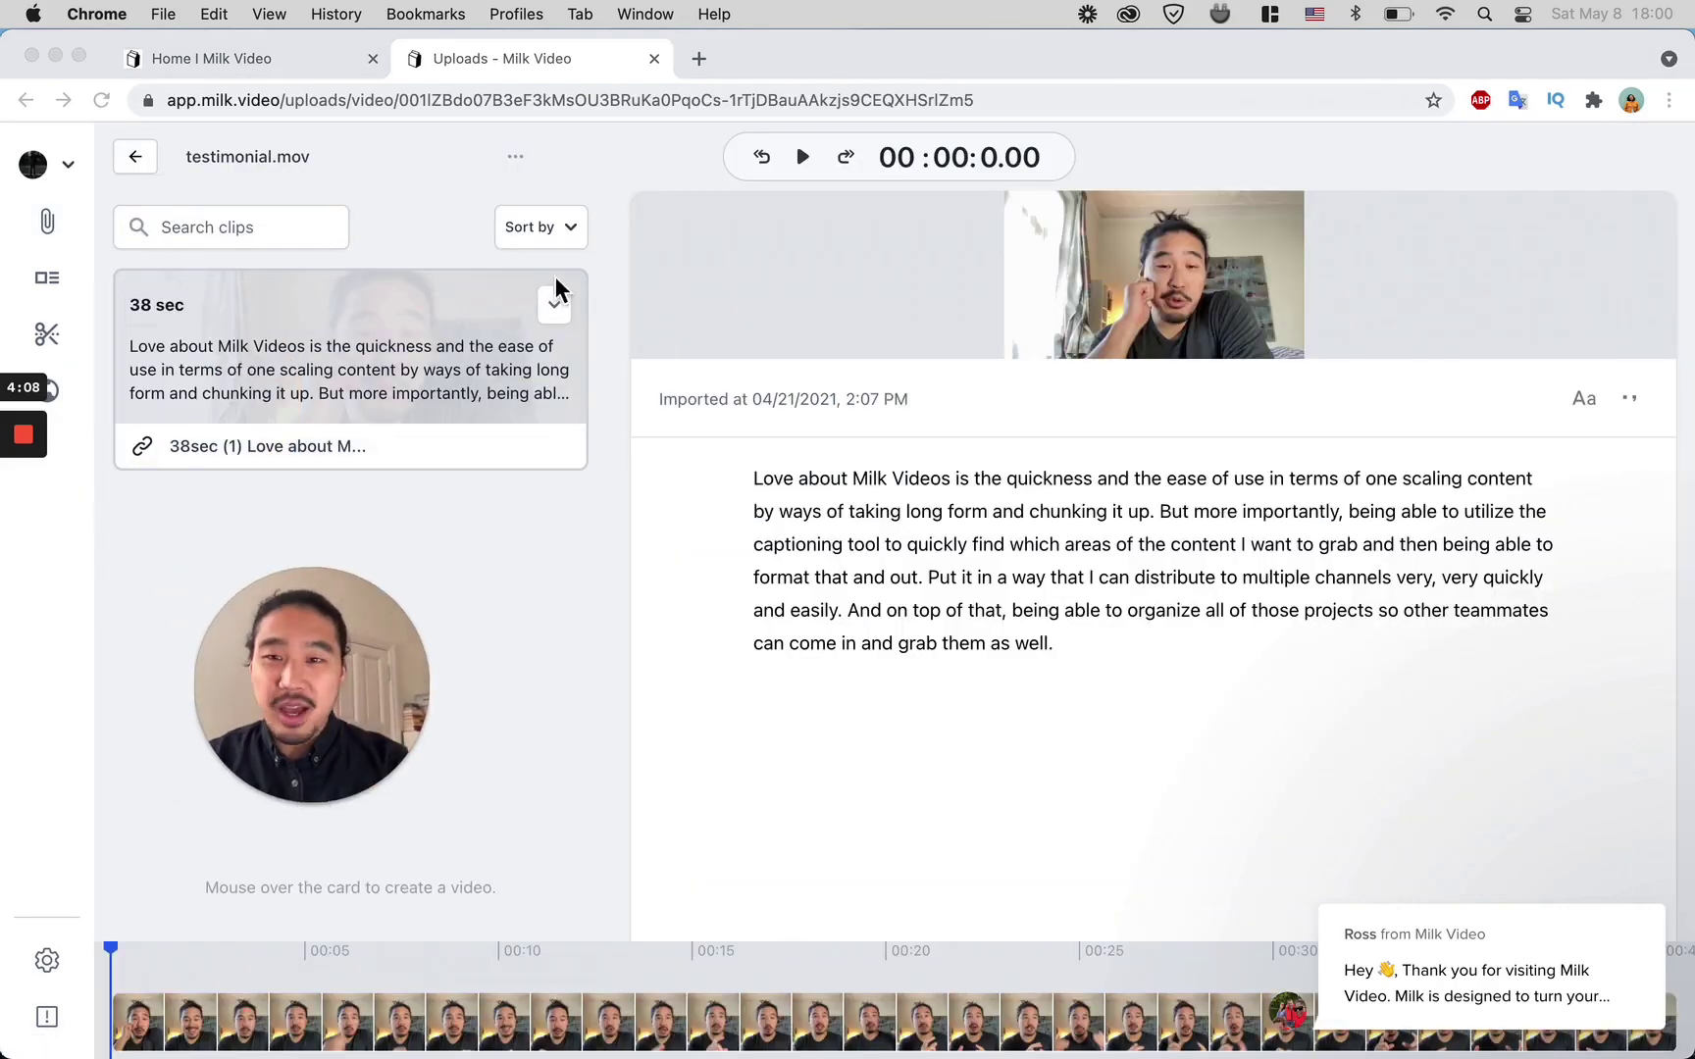
left_click(555, 314)
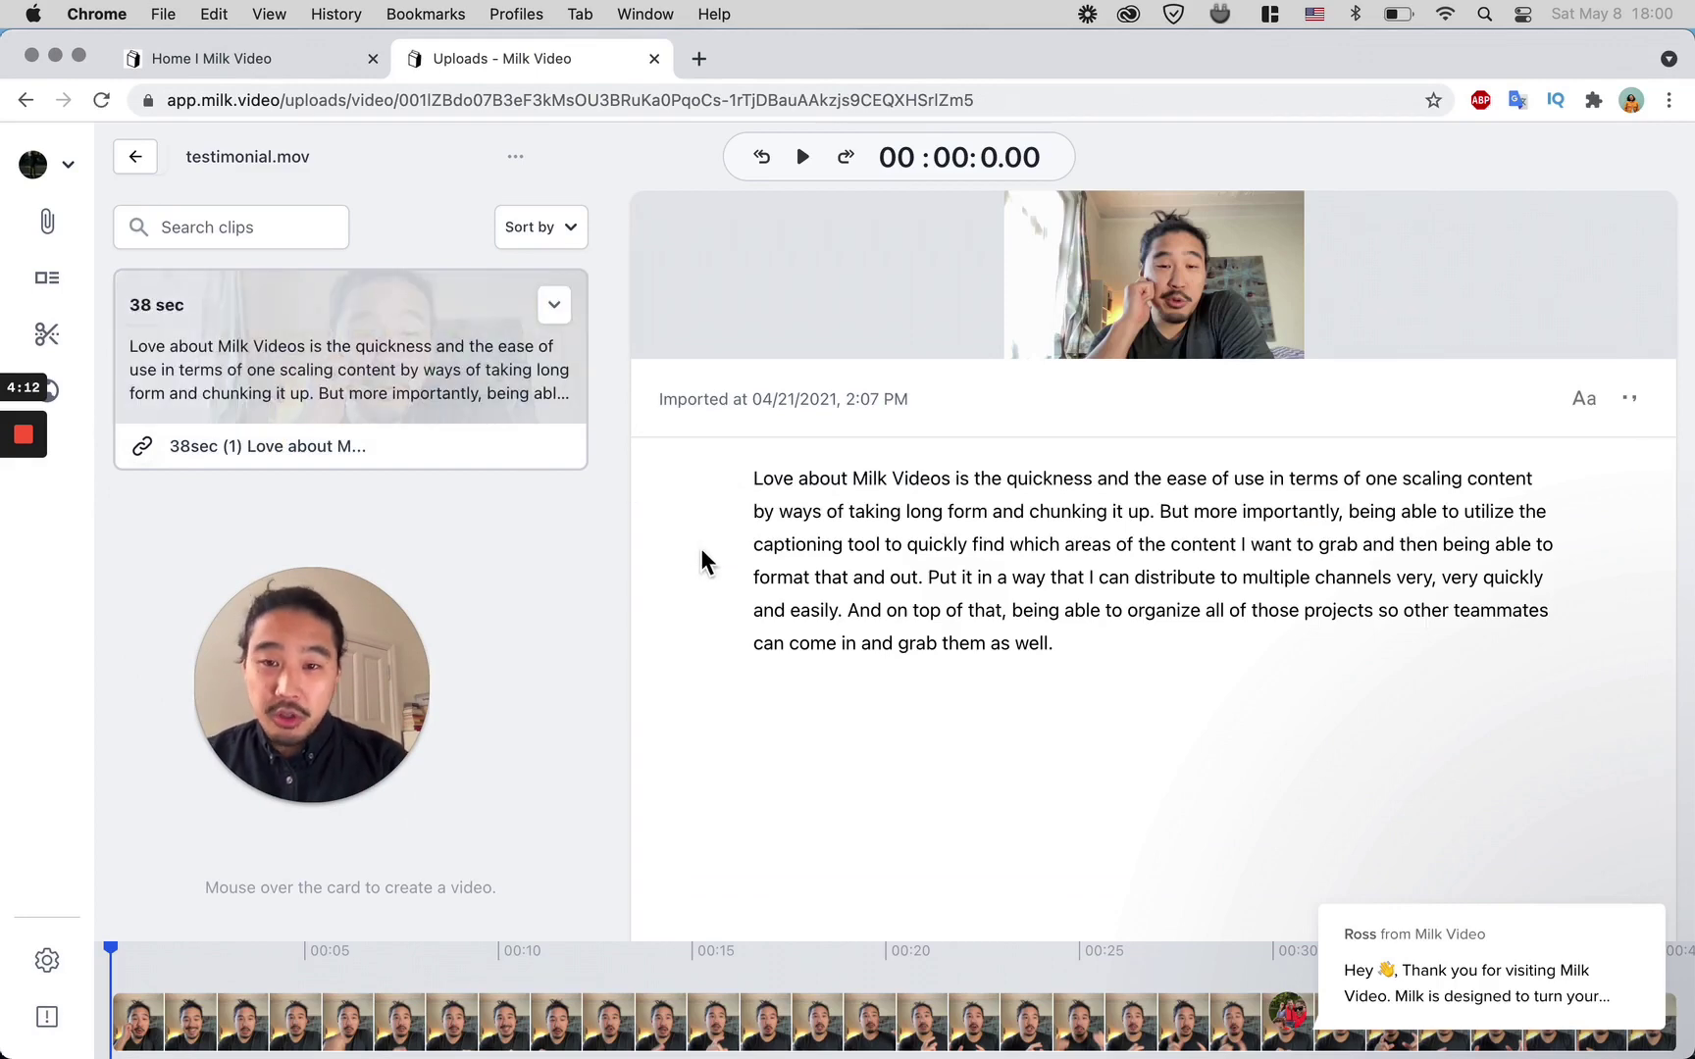
left_click_drag(754, 485, 1125, 651)
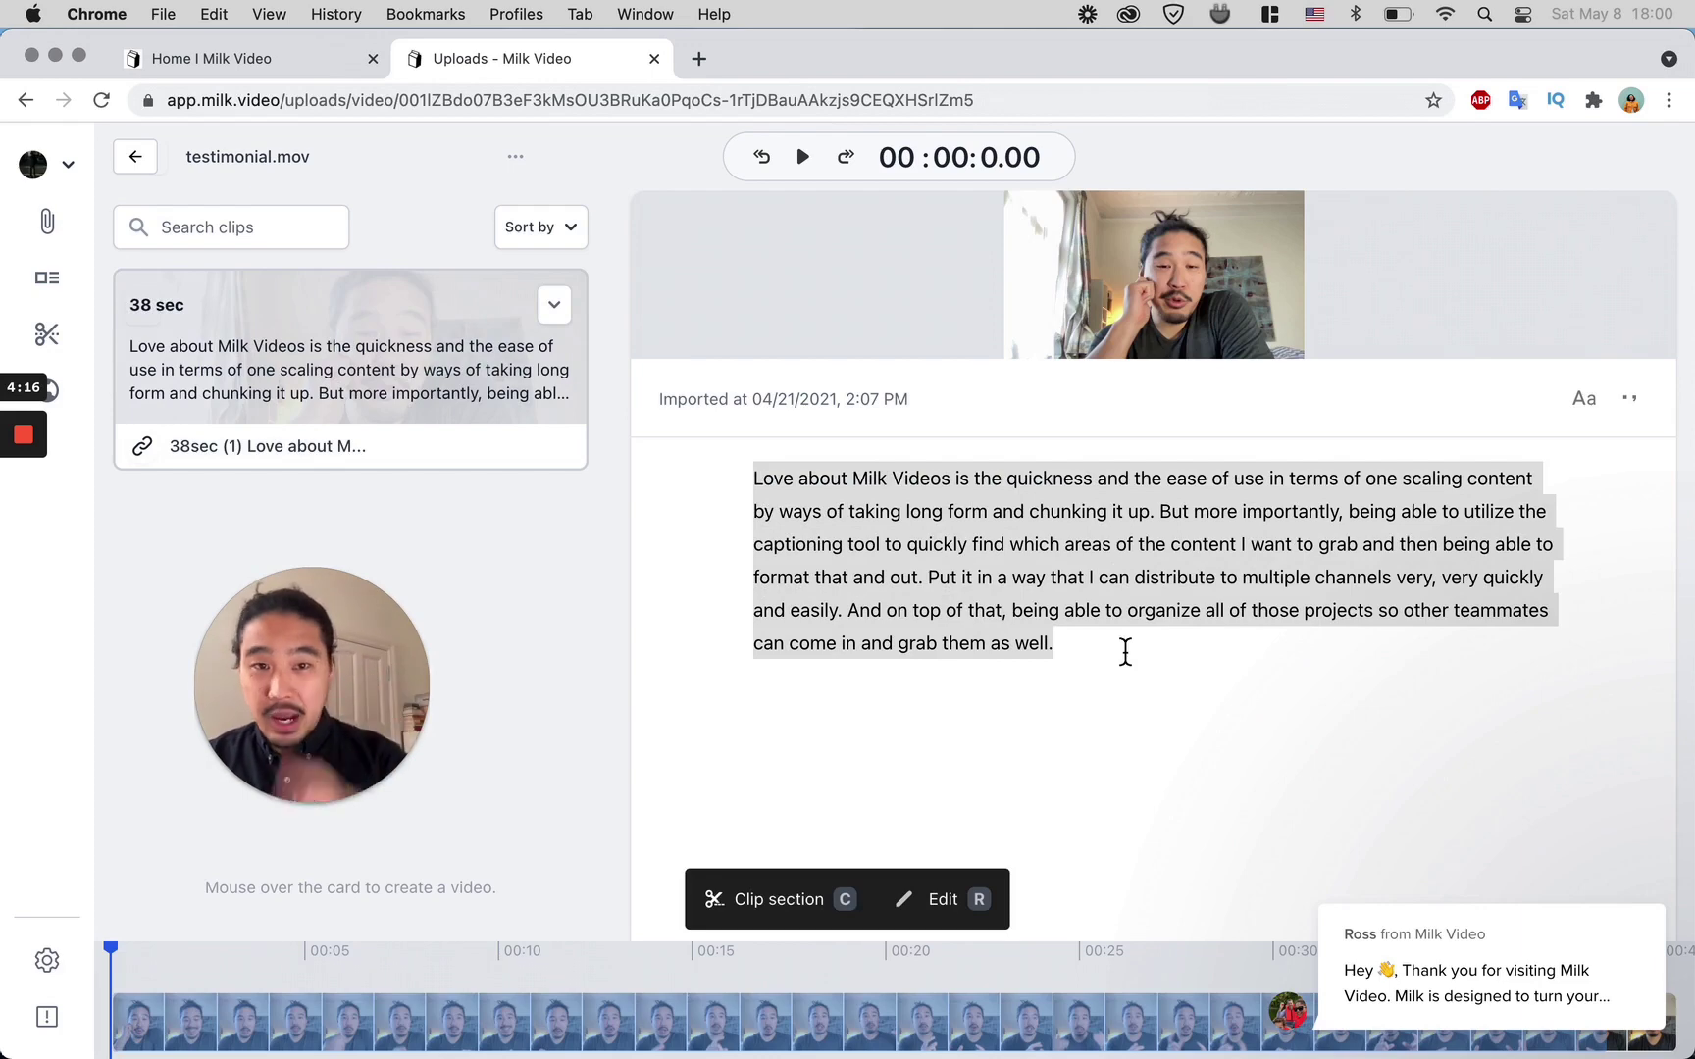
left_click(829, 904)
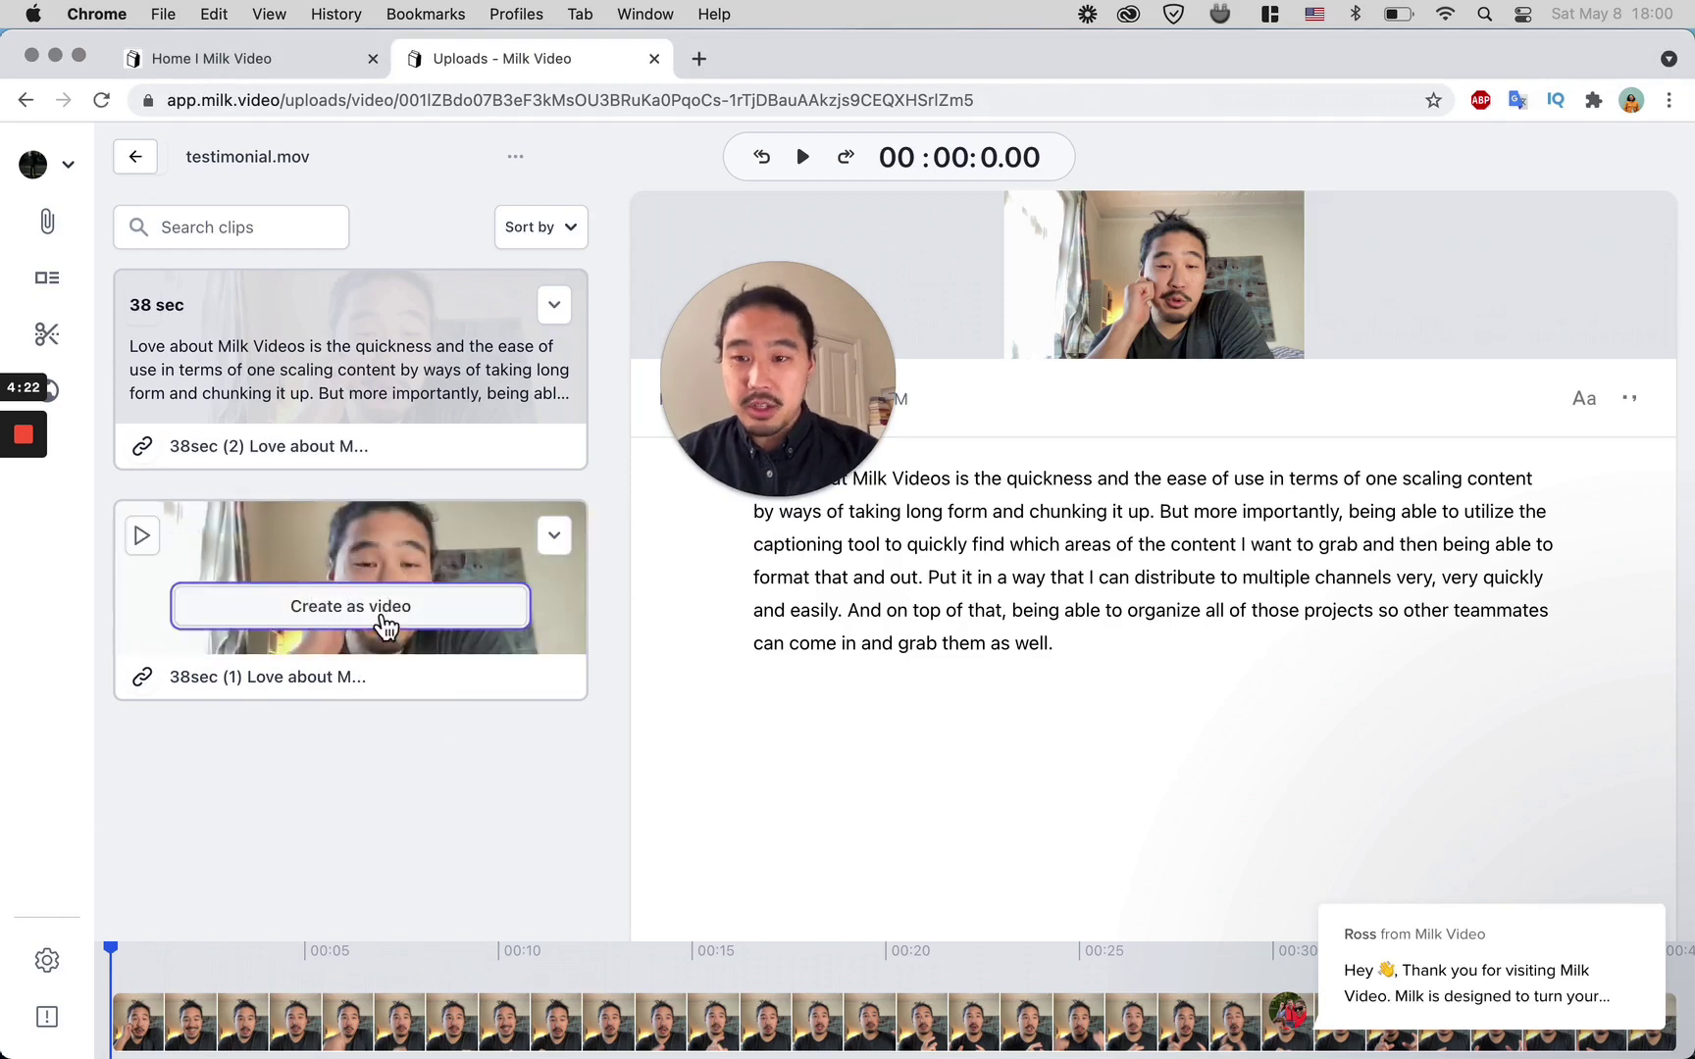
Step: Create a video from the "38sec (1)" clip and set its export orientation to Square
left_click(382, 616)
left_click_drag(780, 408, 177, 314)
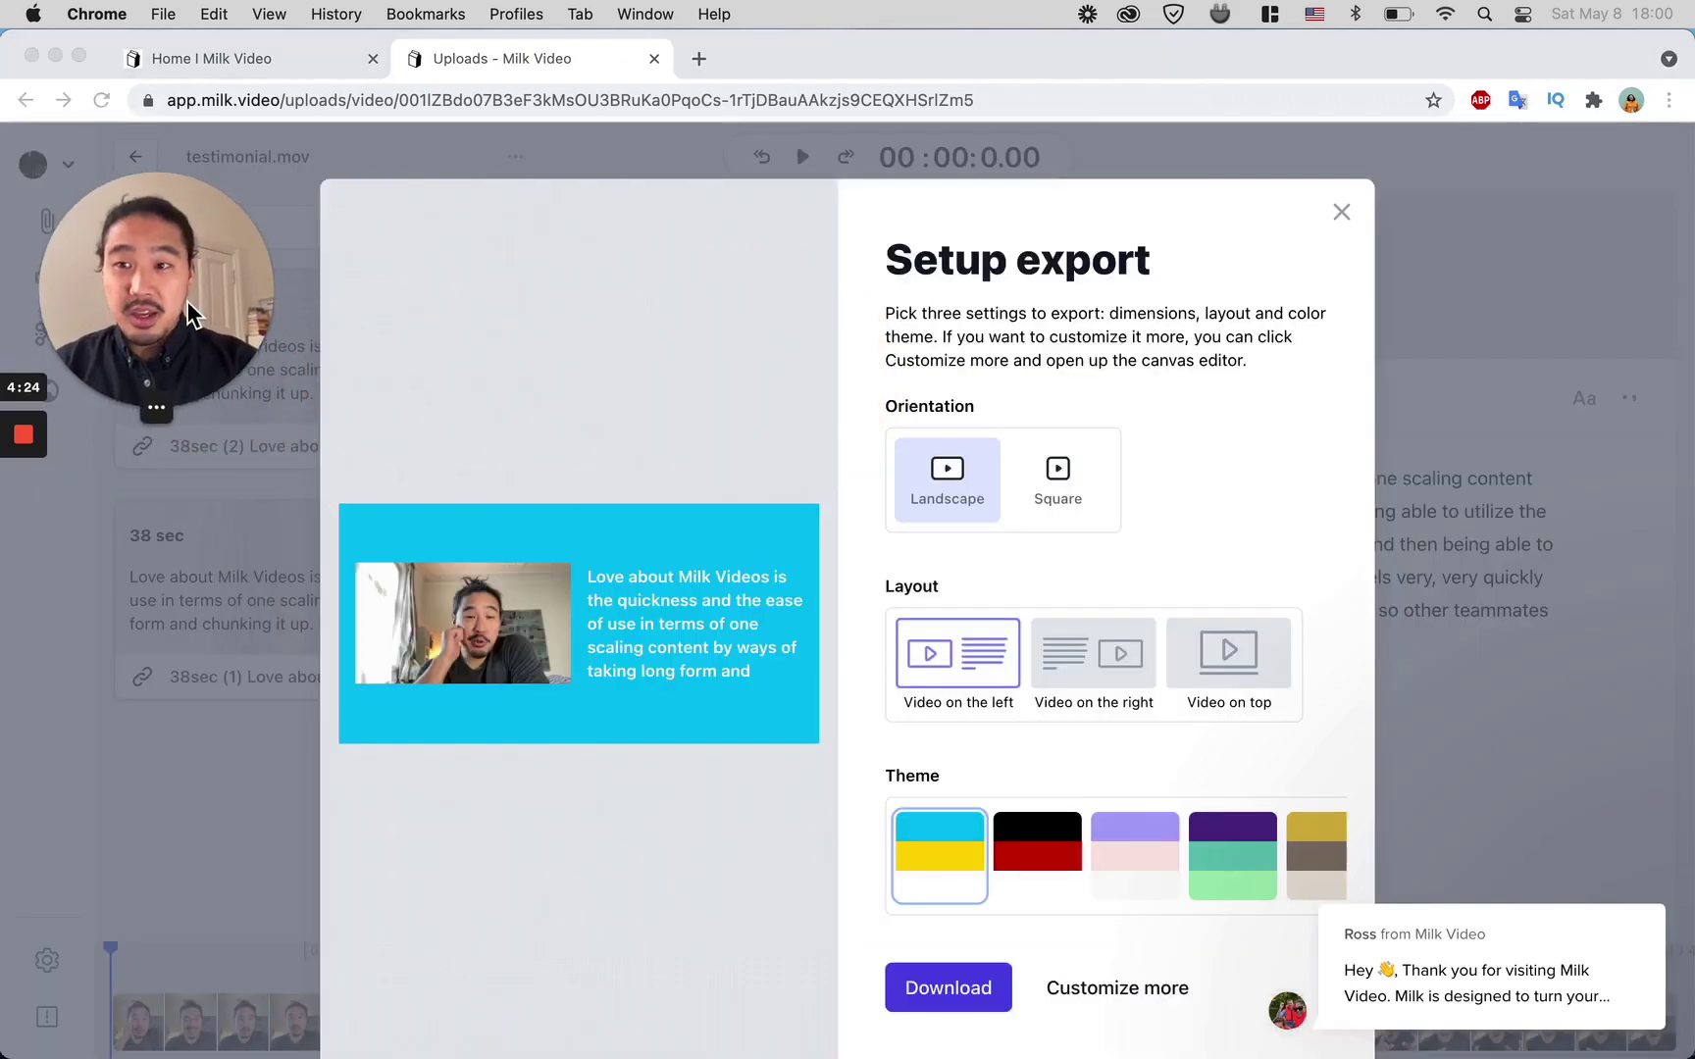
scroll(856, 767, "down", 2)
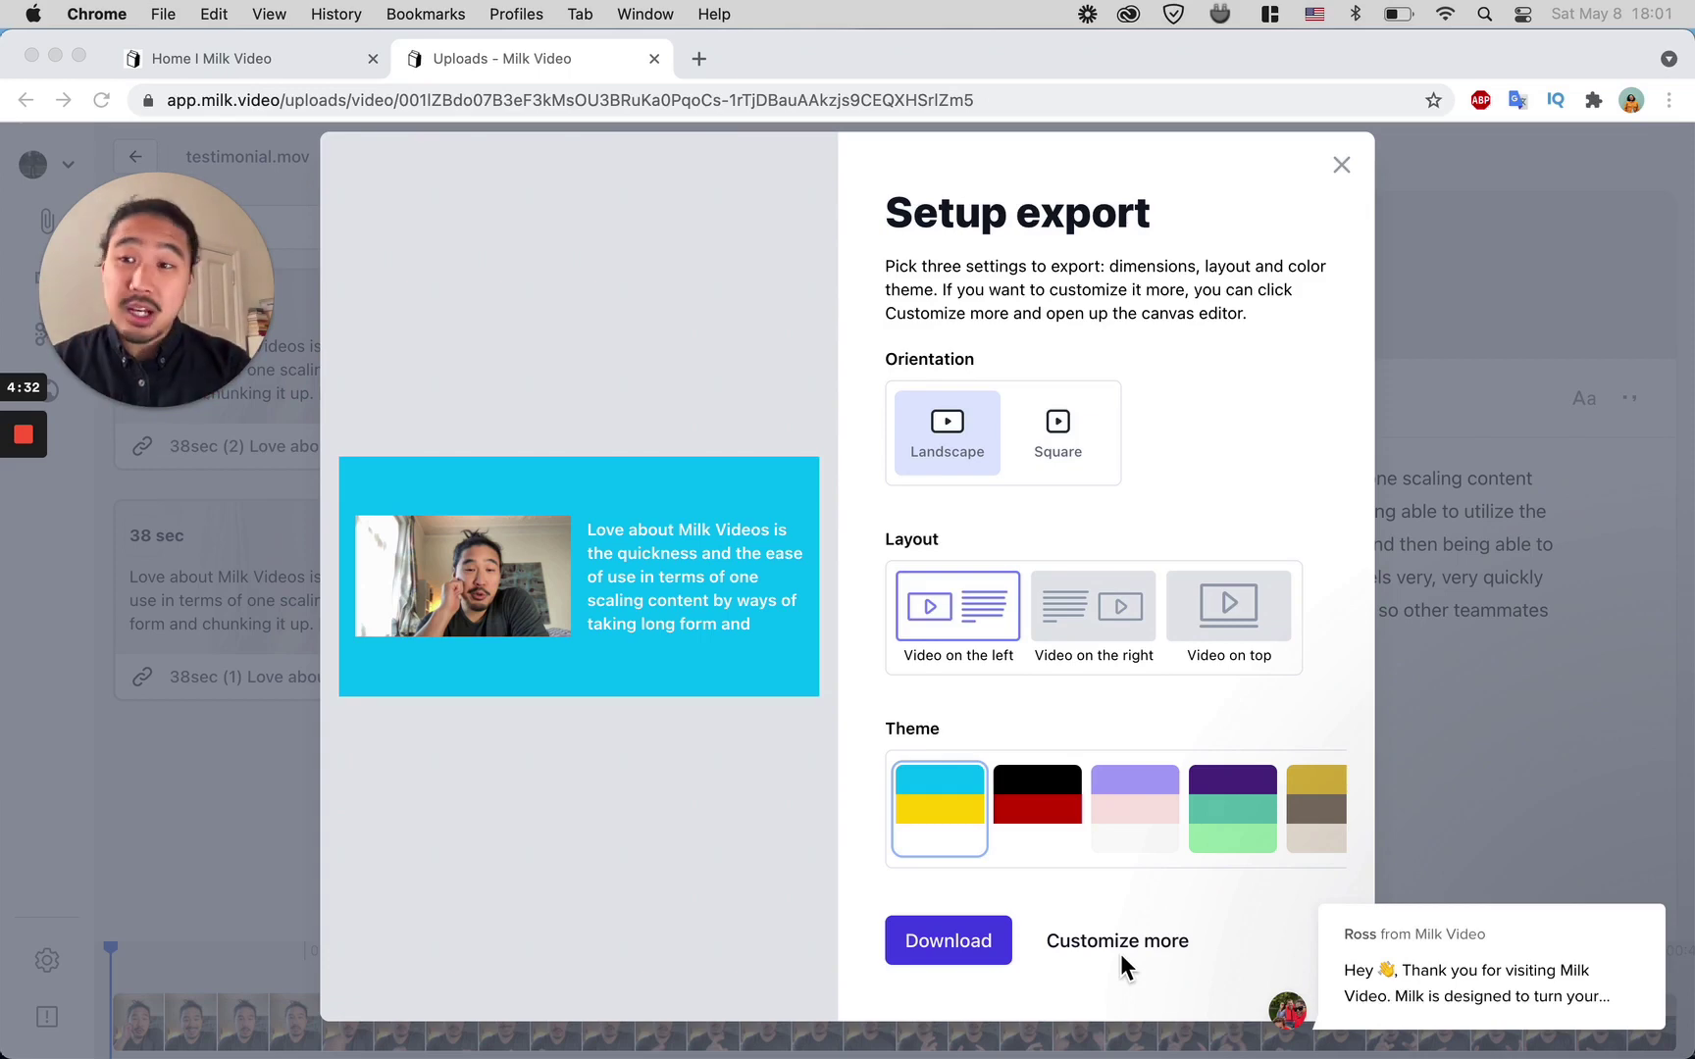
left_click(1060, 430)
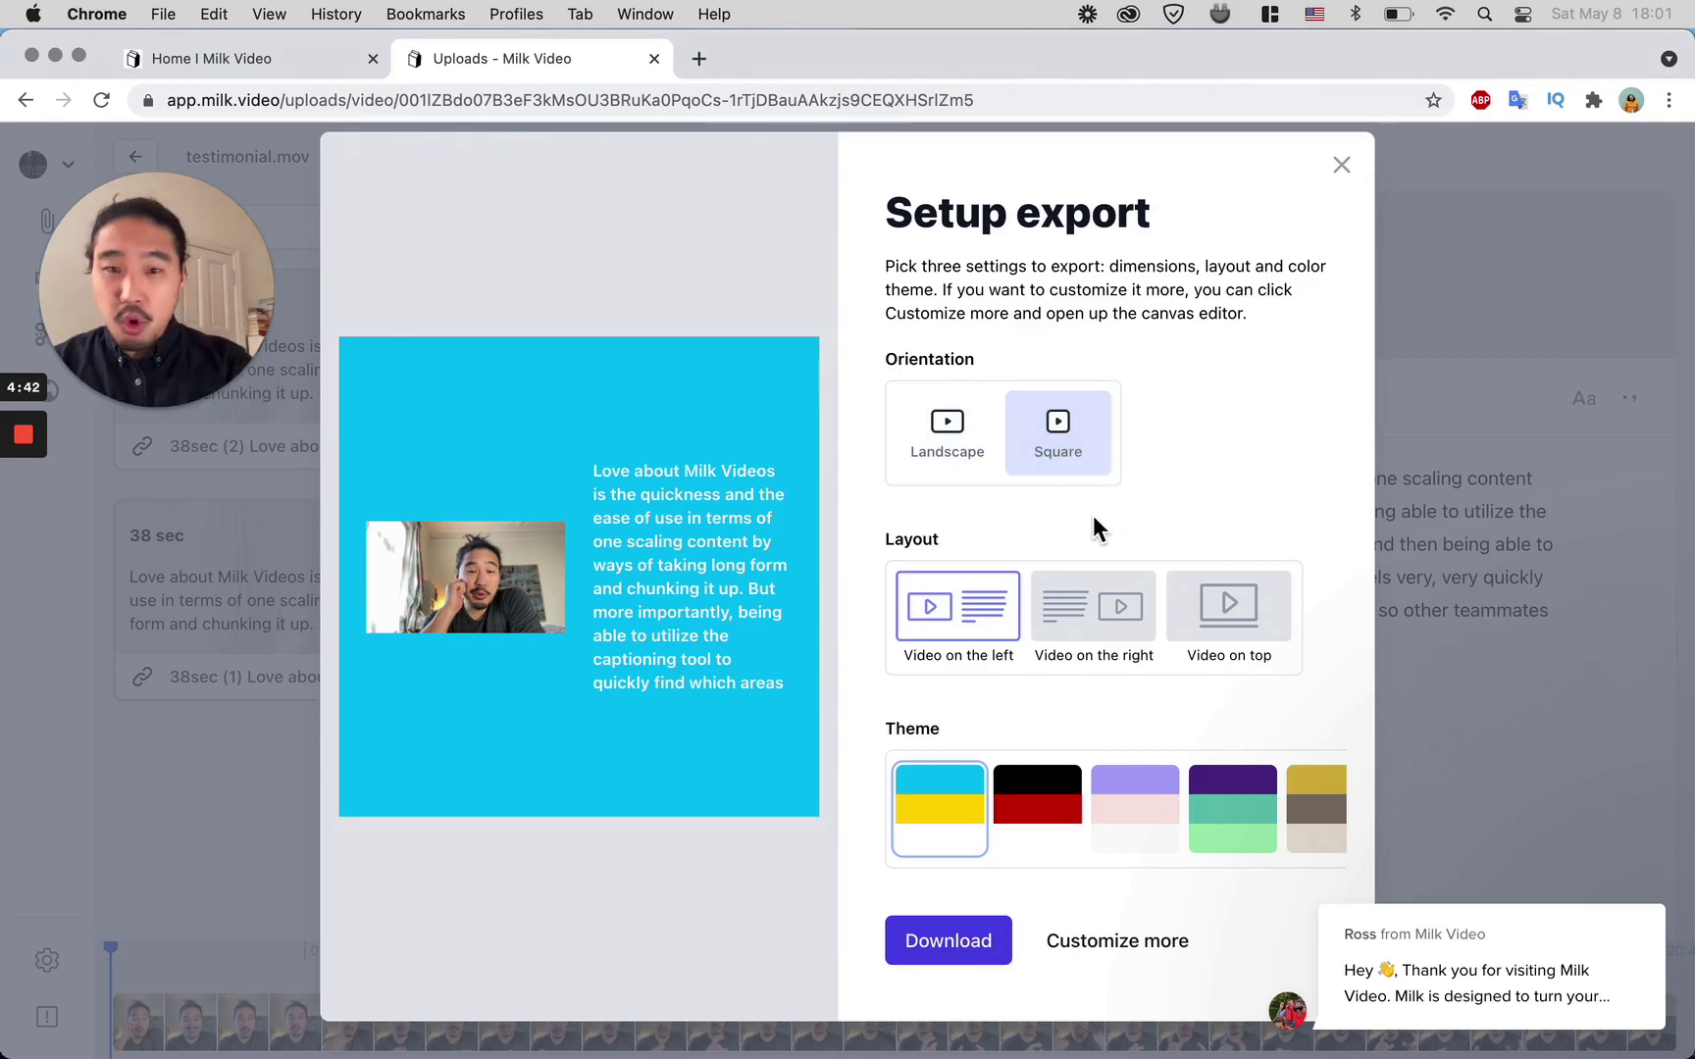
Step: Set the export layout to Video on top with the pale cyan, blue and dark teal theme, and start the video's download
left_click(1275, 624)
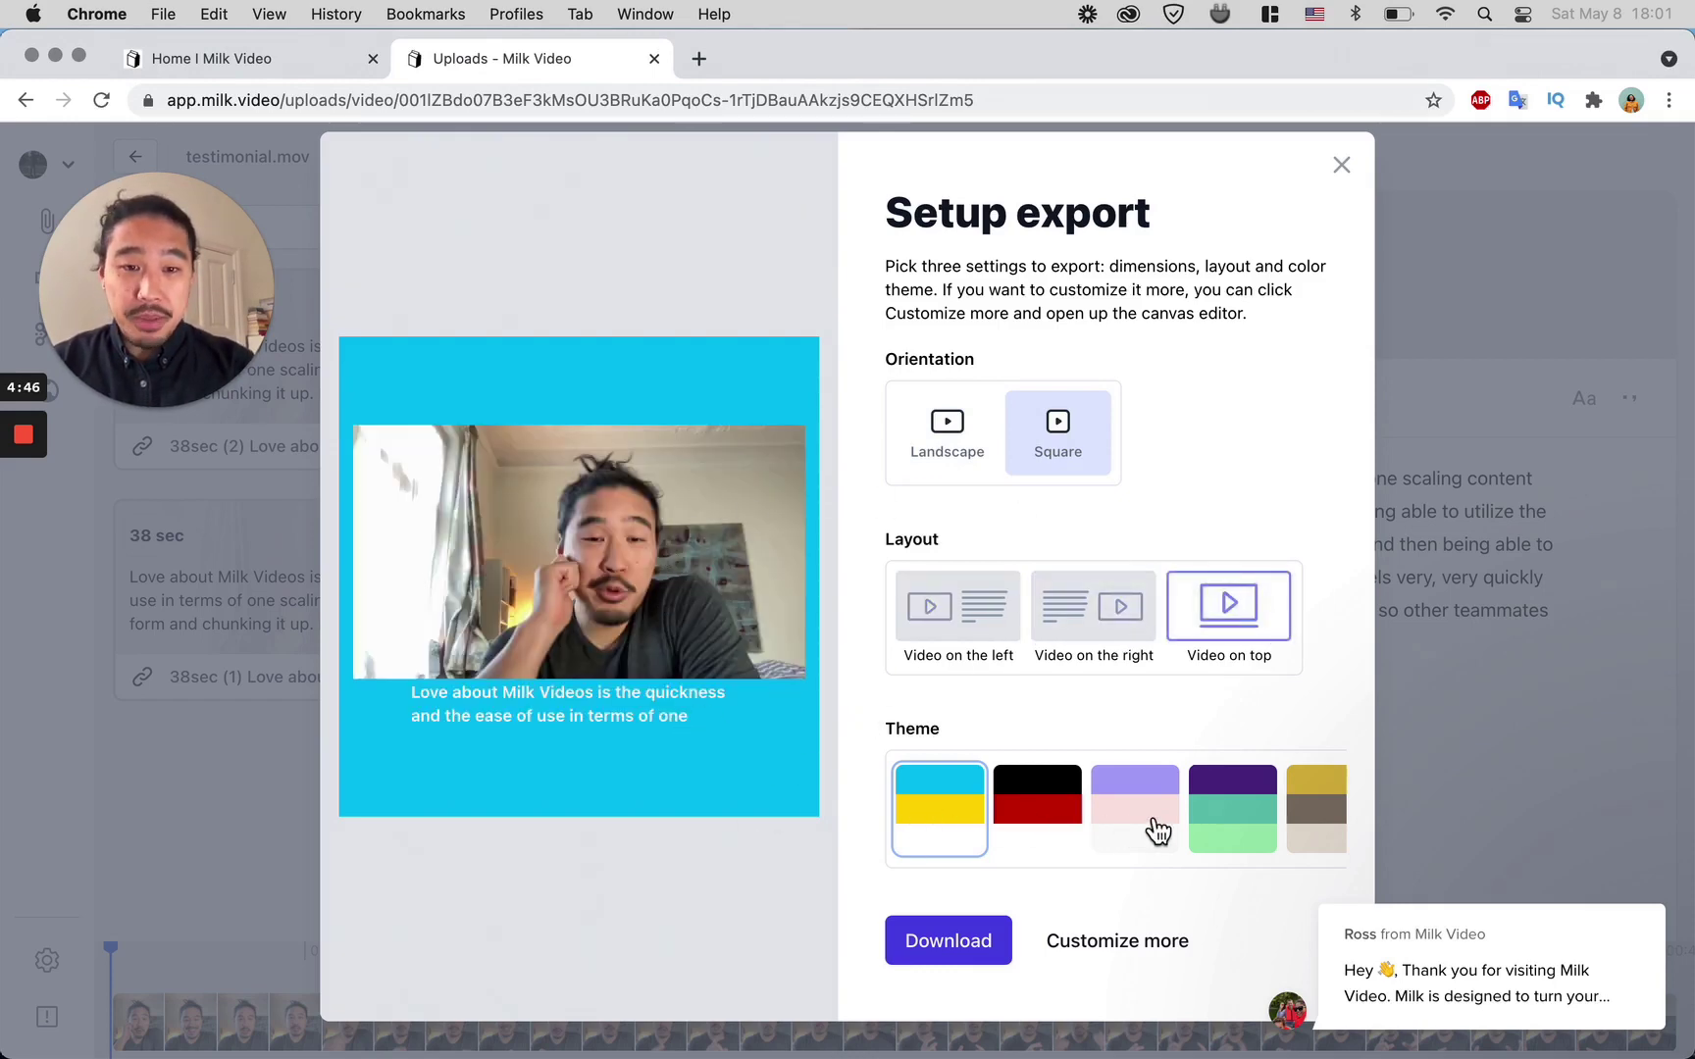
scroll(1153, 832, "right", 10)
left_click(1241, 824)
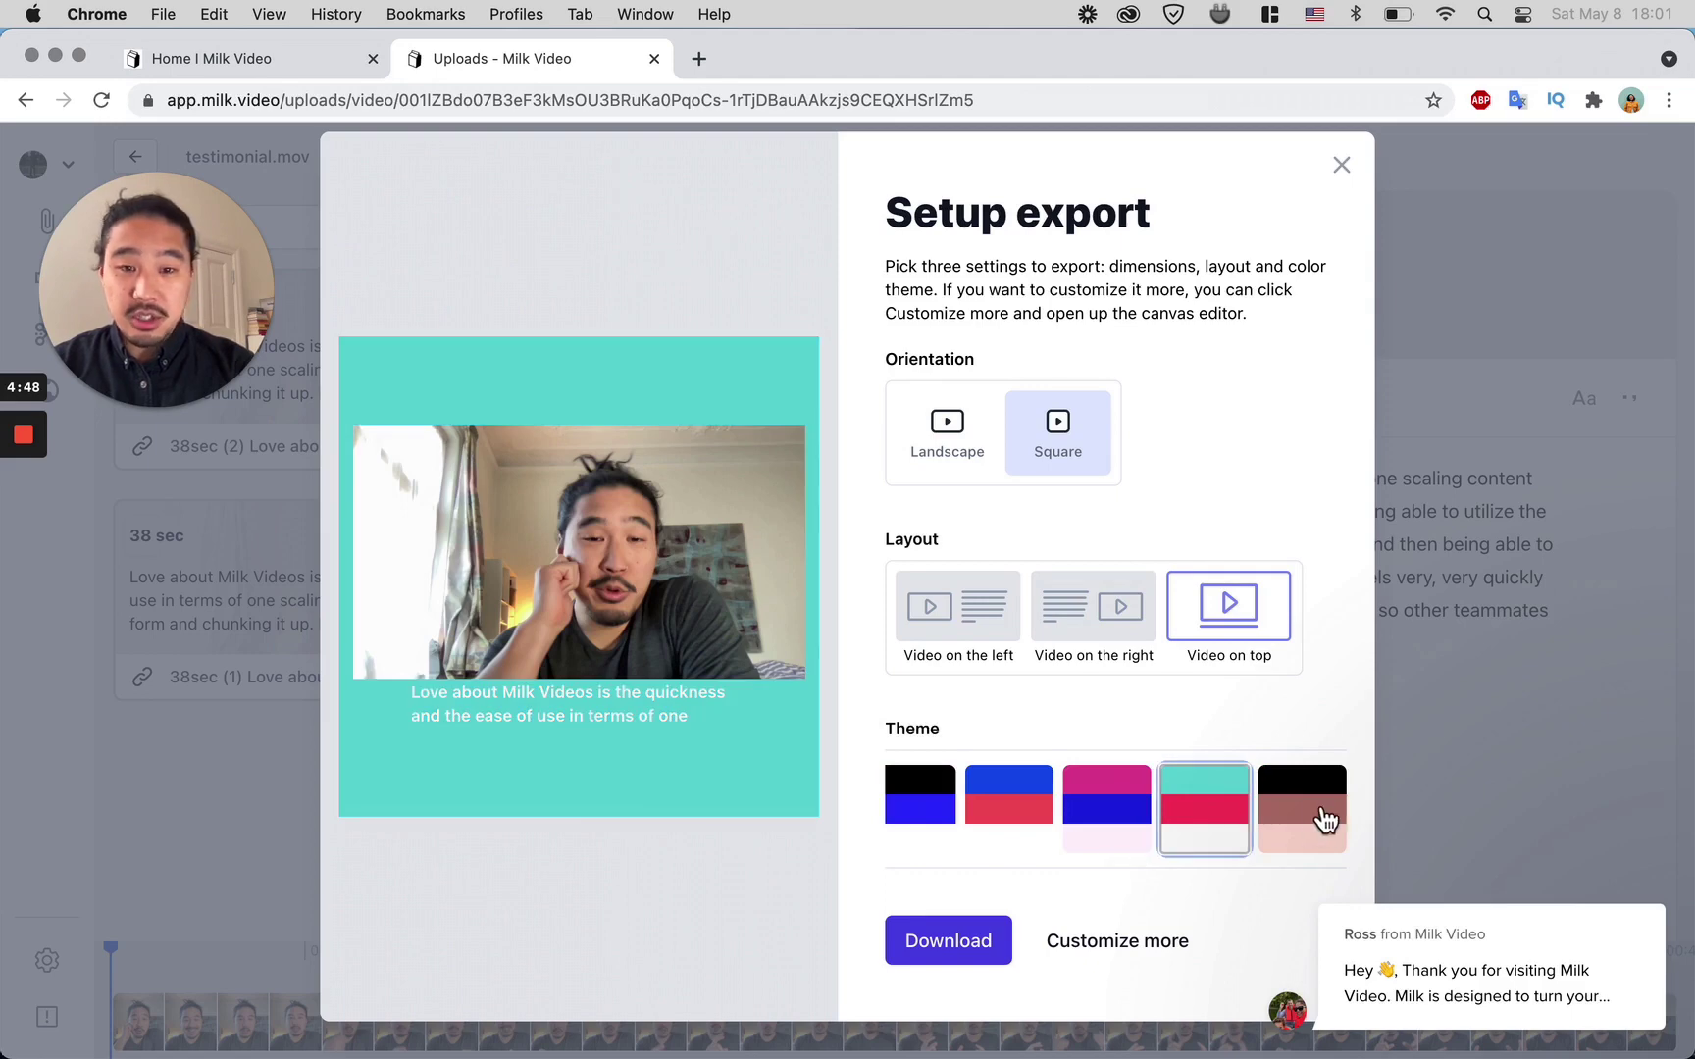
scroll(1155, 828, "right", 5)
left_click(1066, 821)
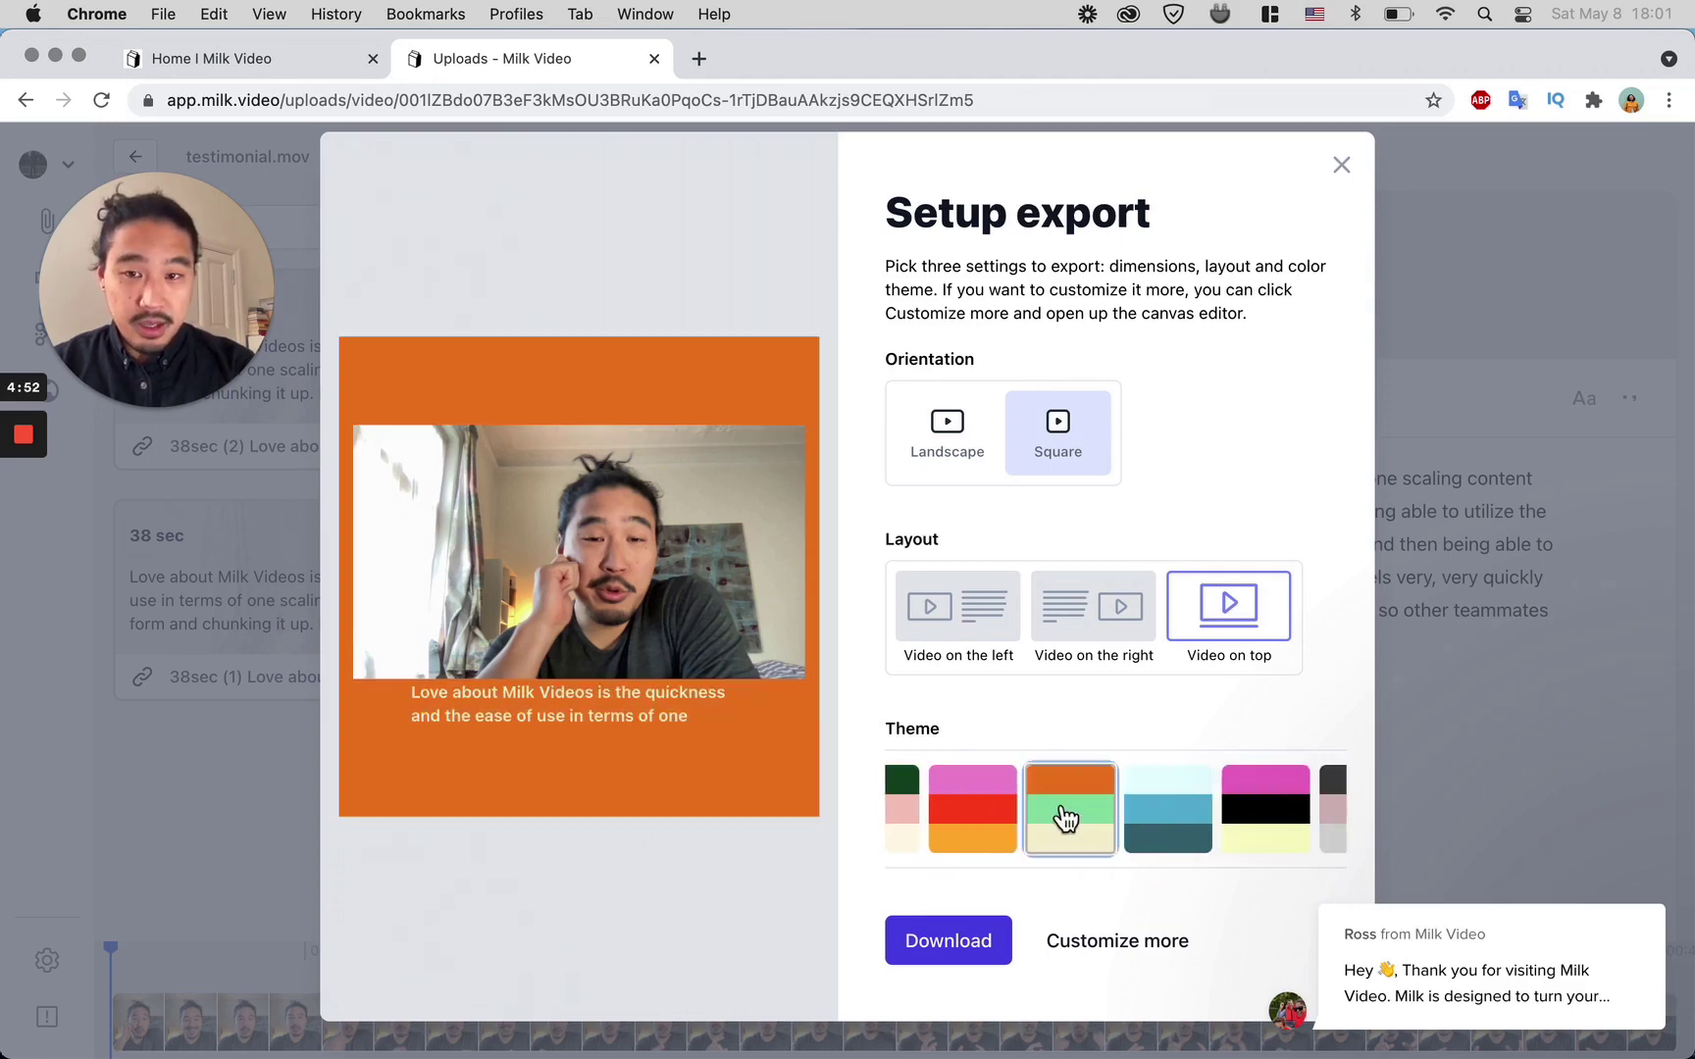
left_click(1161, 805)
scroll(1168, 806, "right", 1)
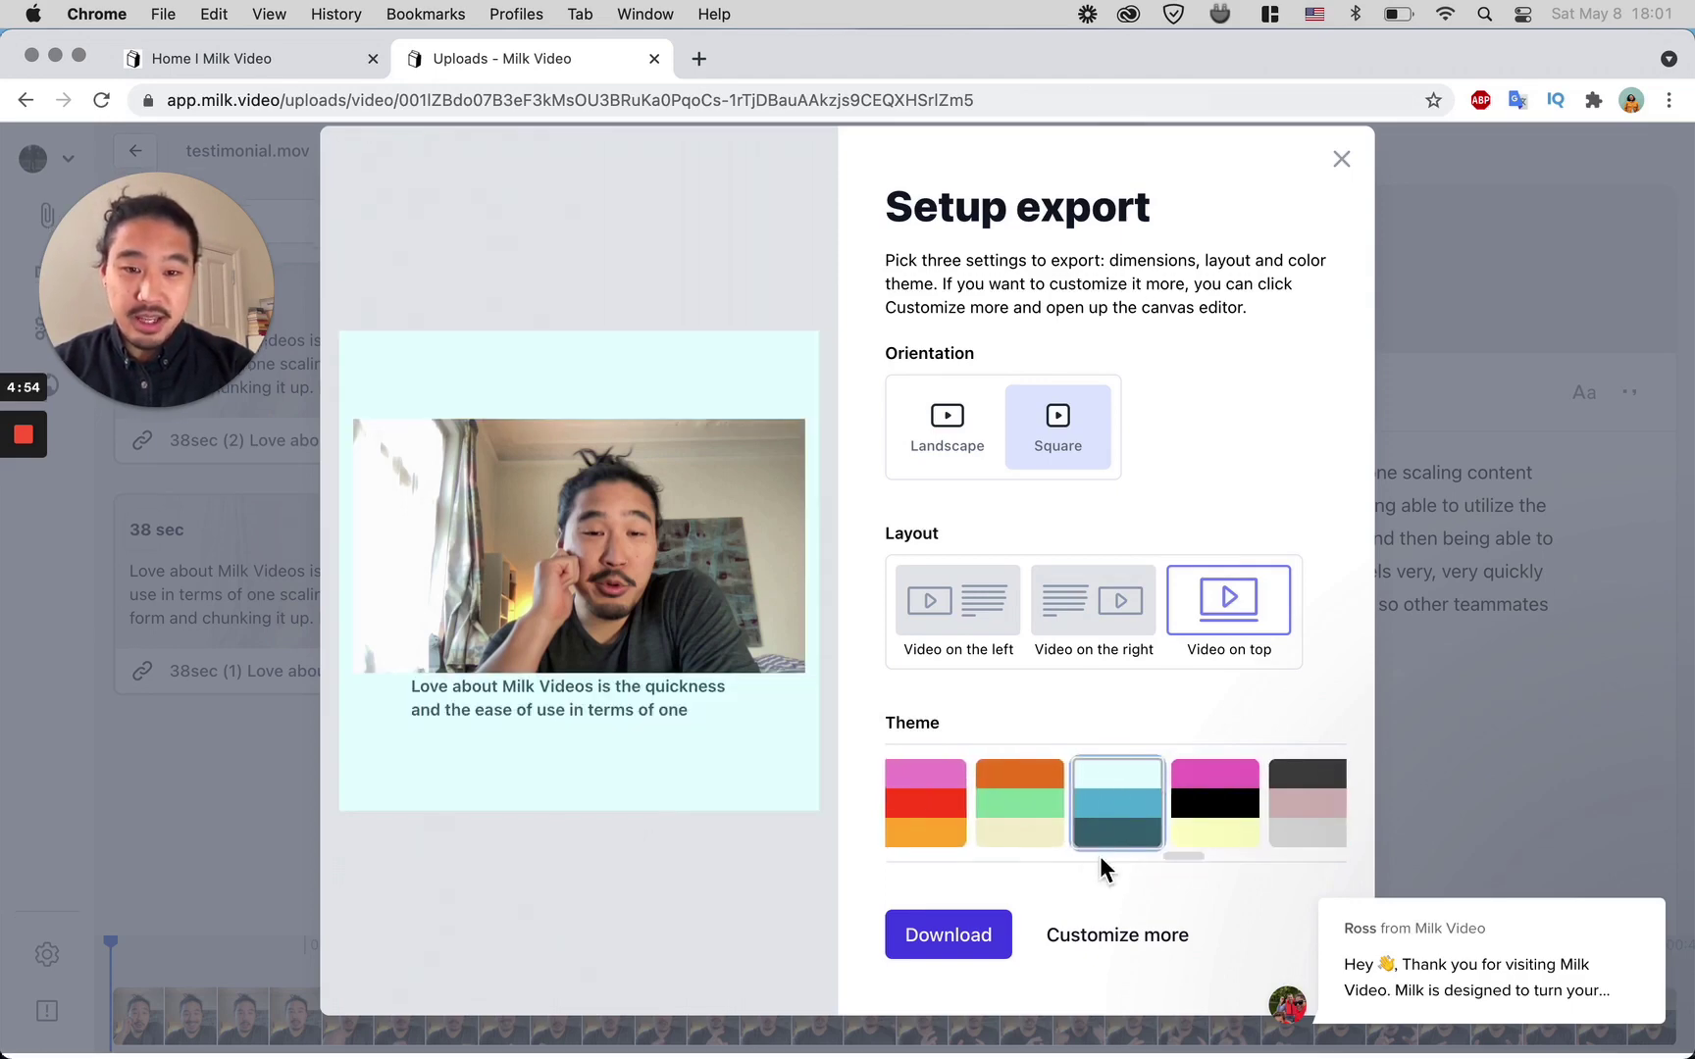
left_click(967, 941)
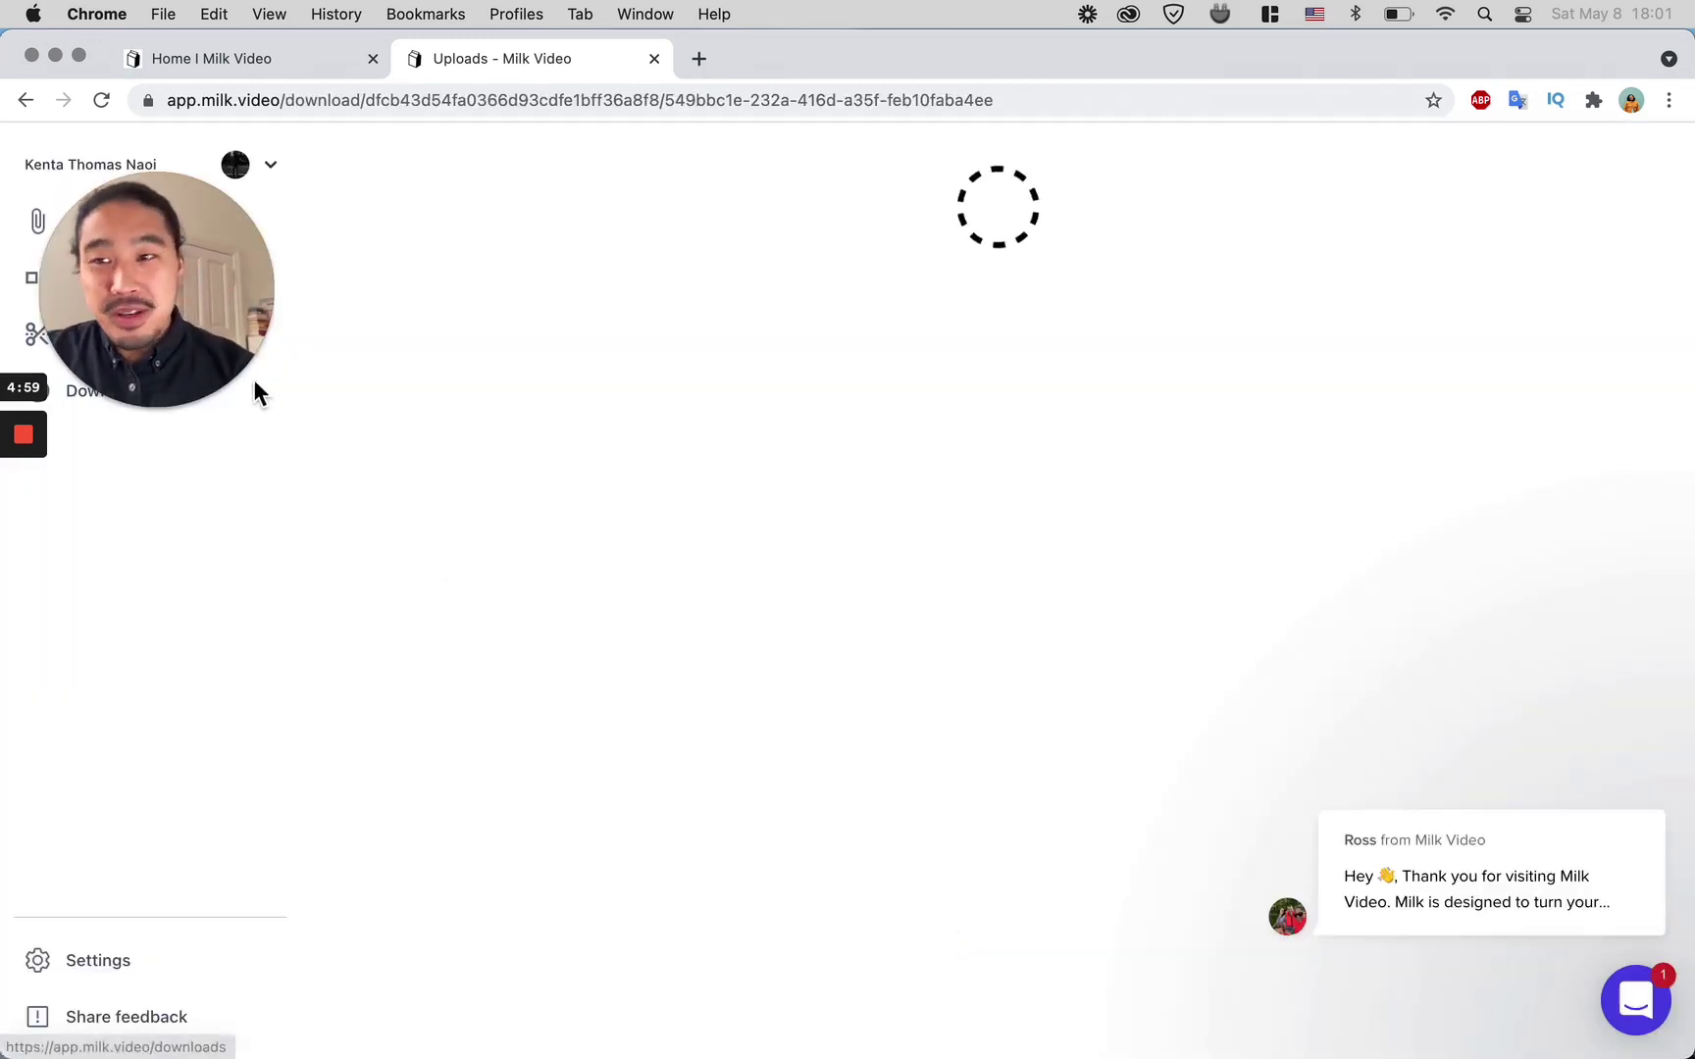
left_click_drag(251, 377, 1607, 322)
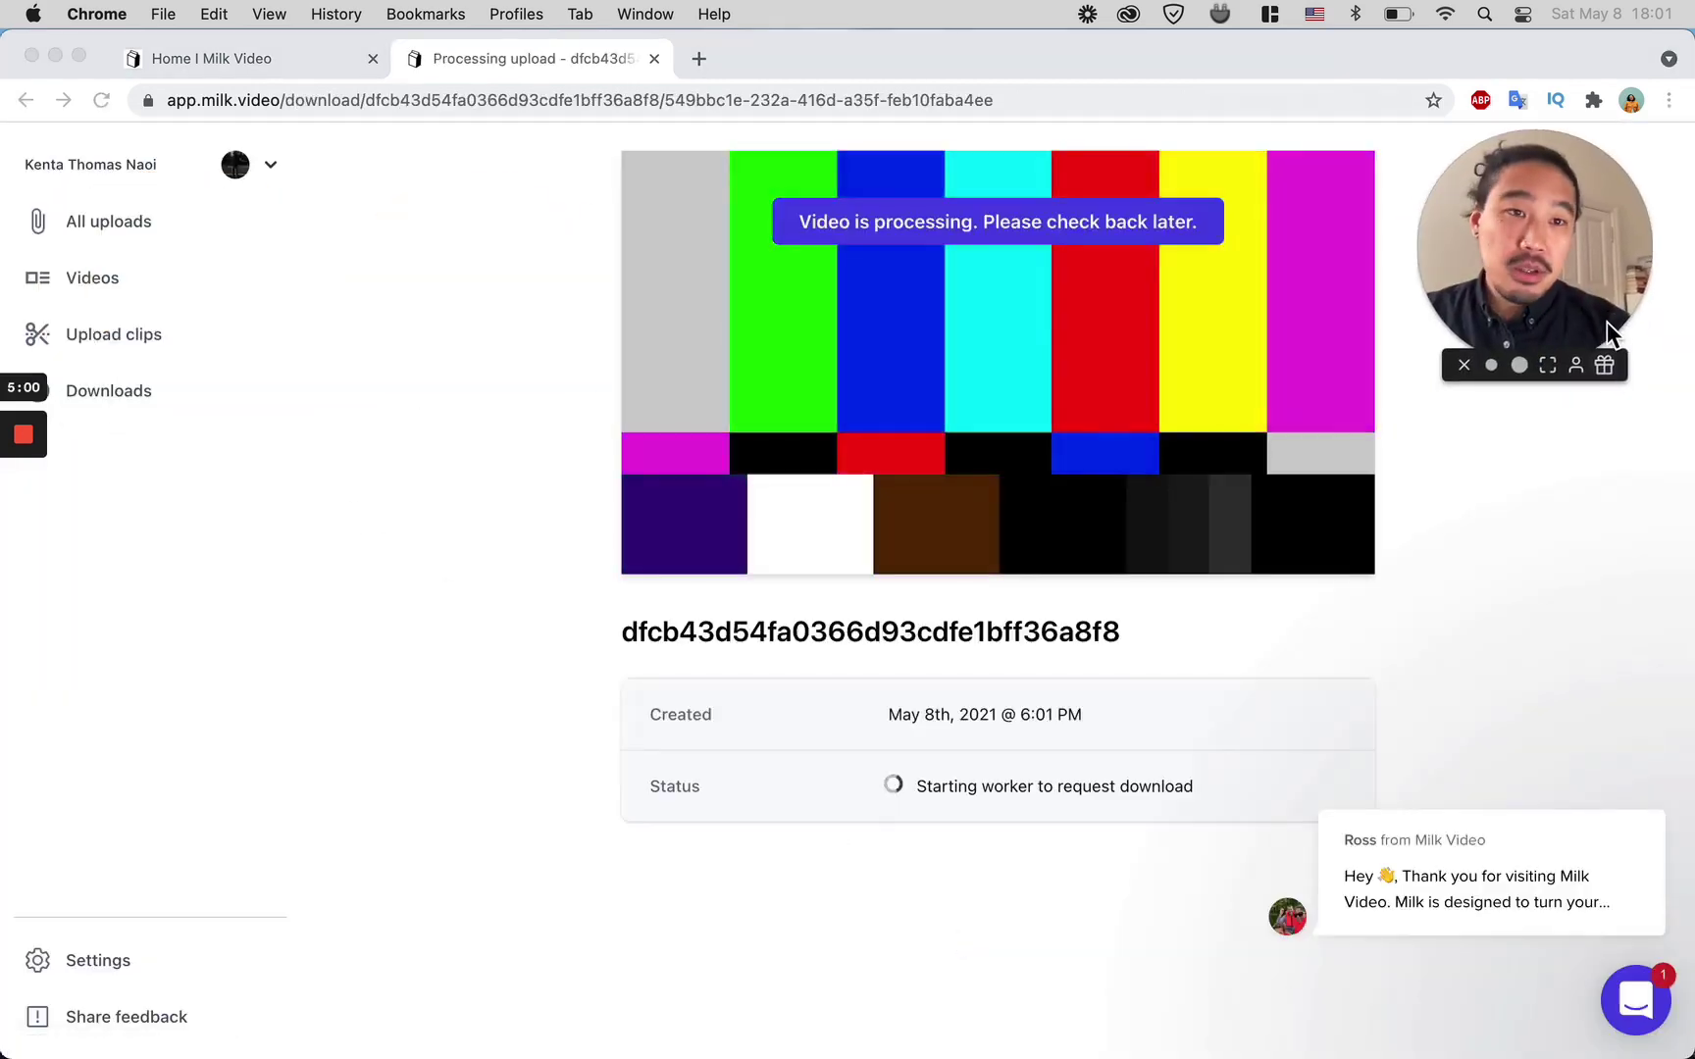
left_click(1606, 321)
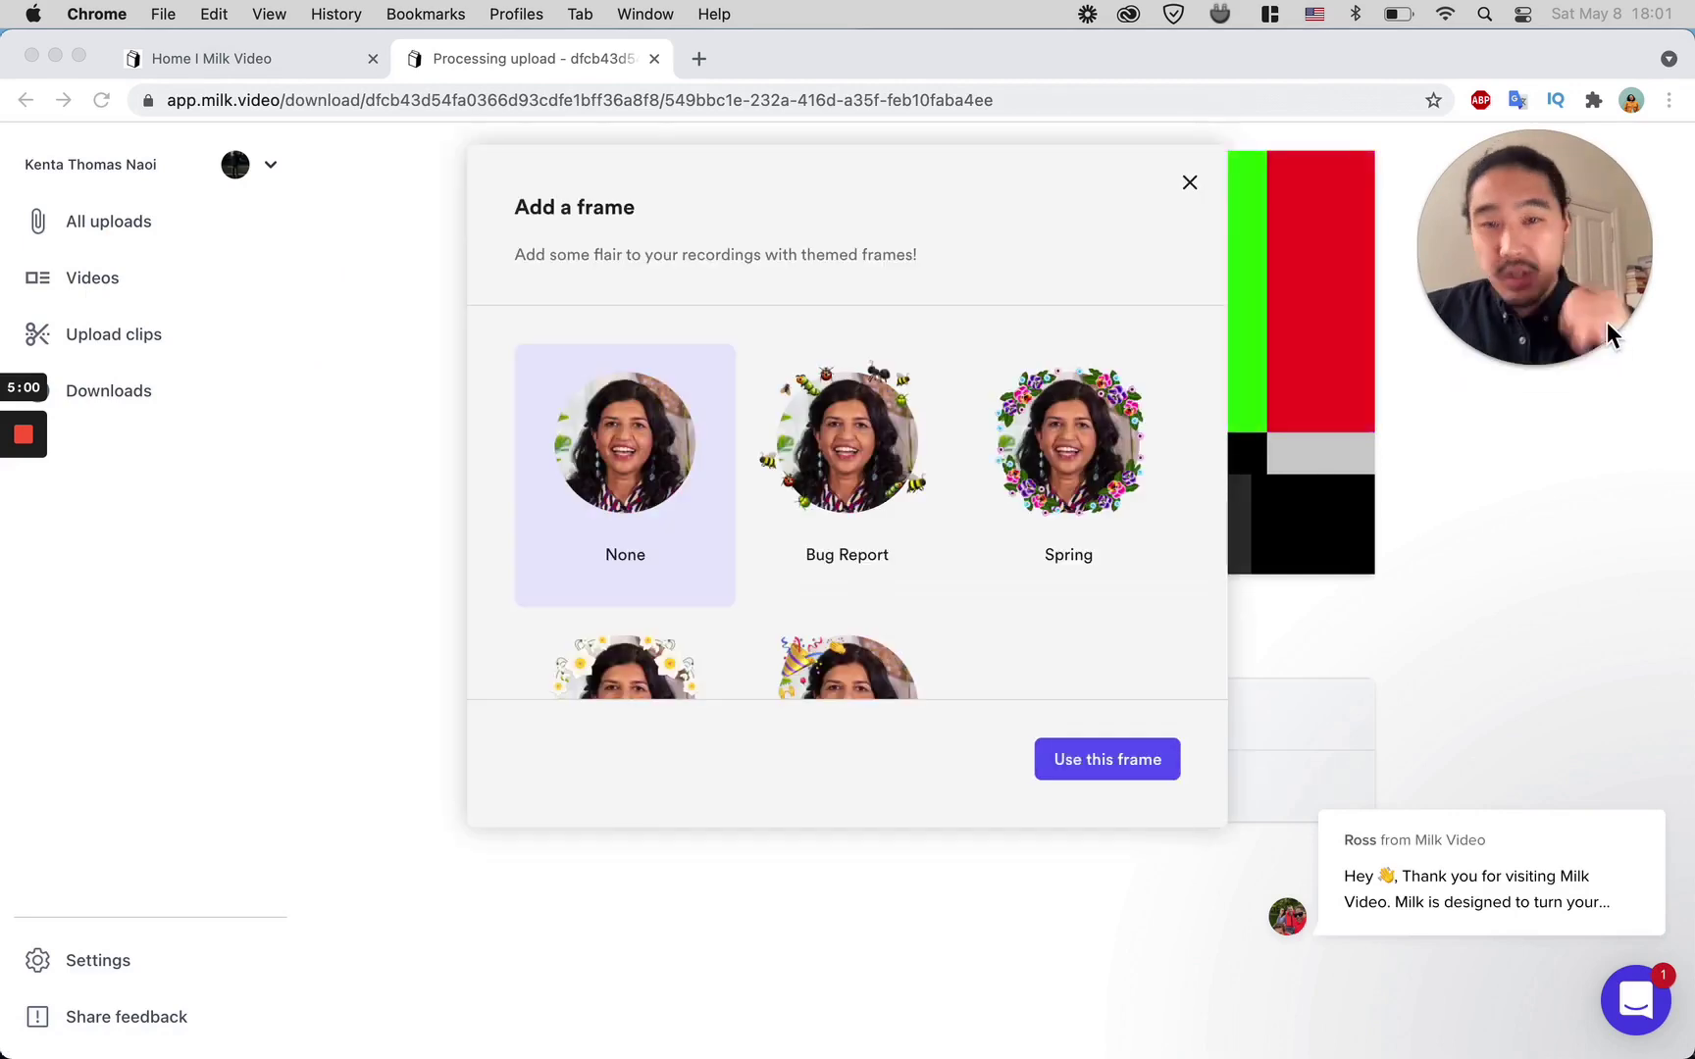
left_click(1190, 183)
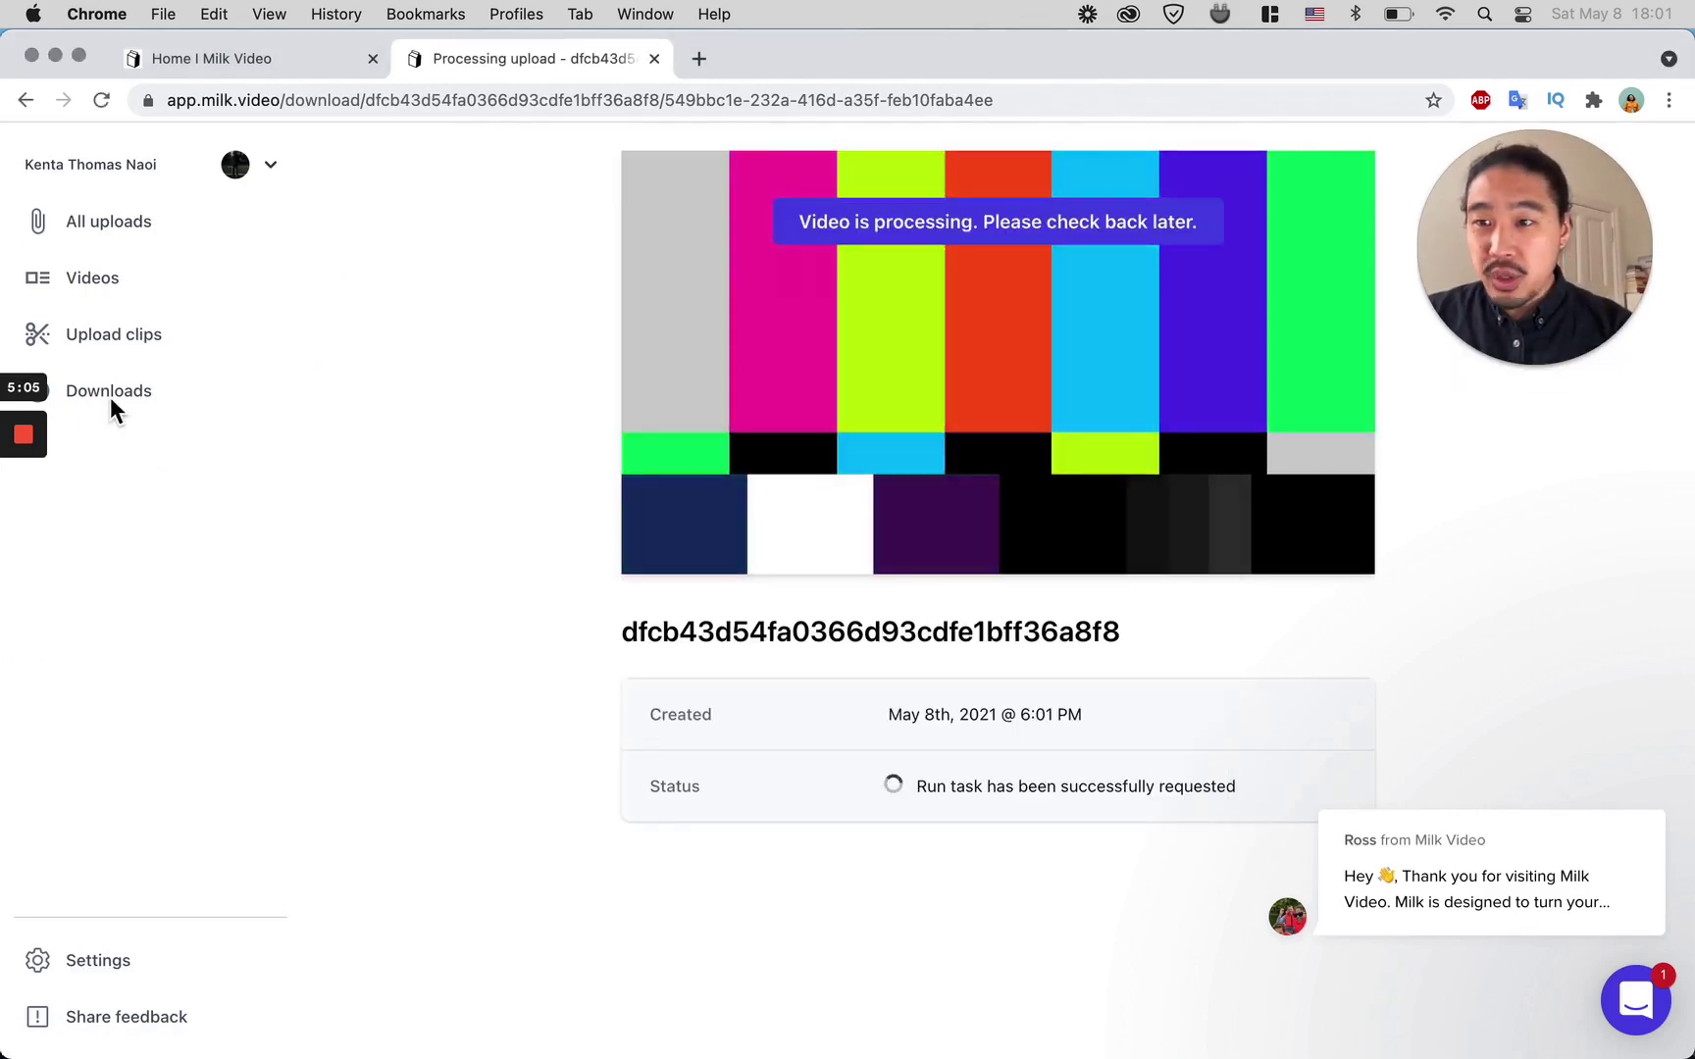
Step: Open the finished dark green video created on 05/08/2021 from the project downloads
left_click(142, 403)
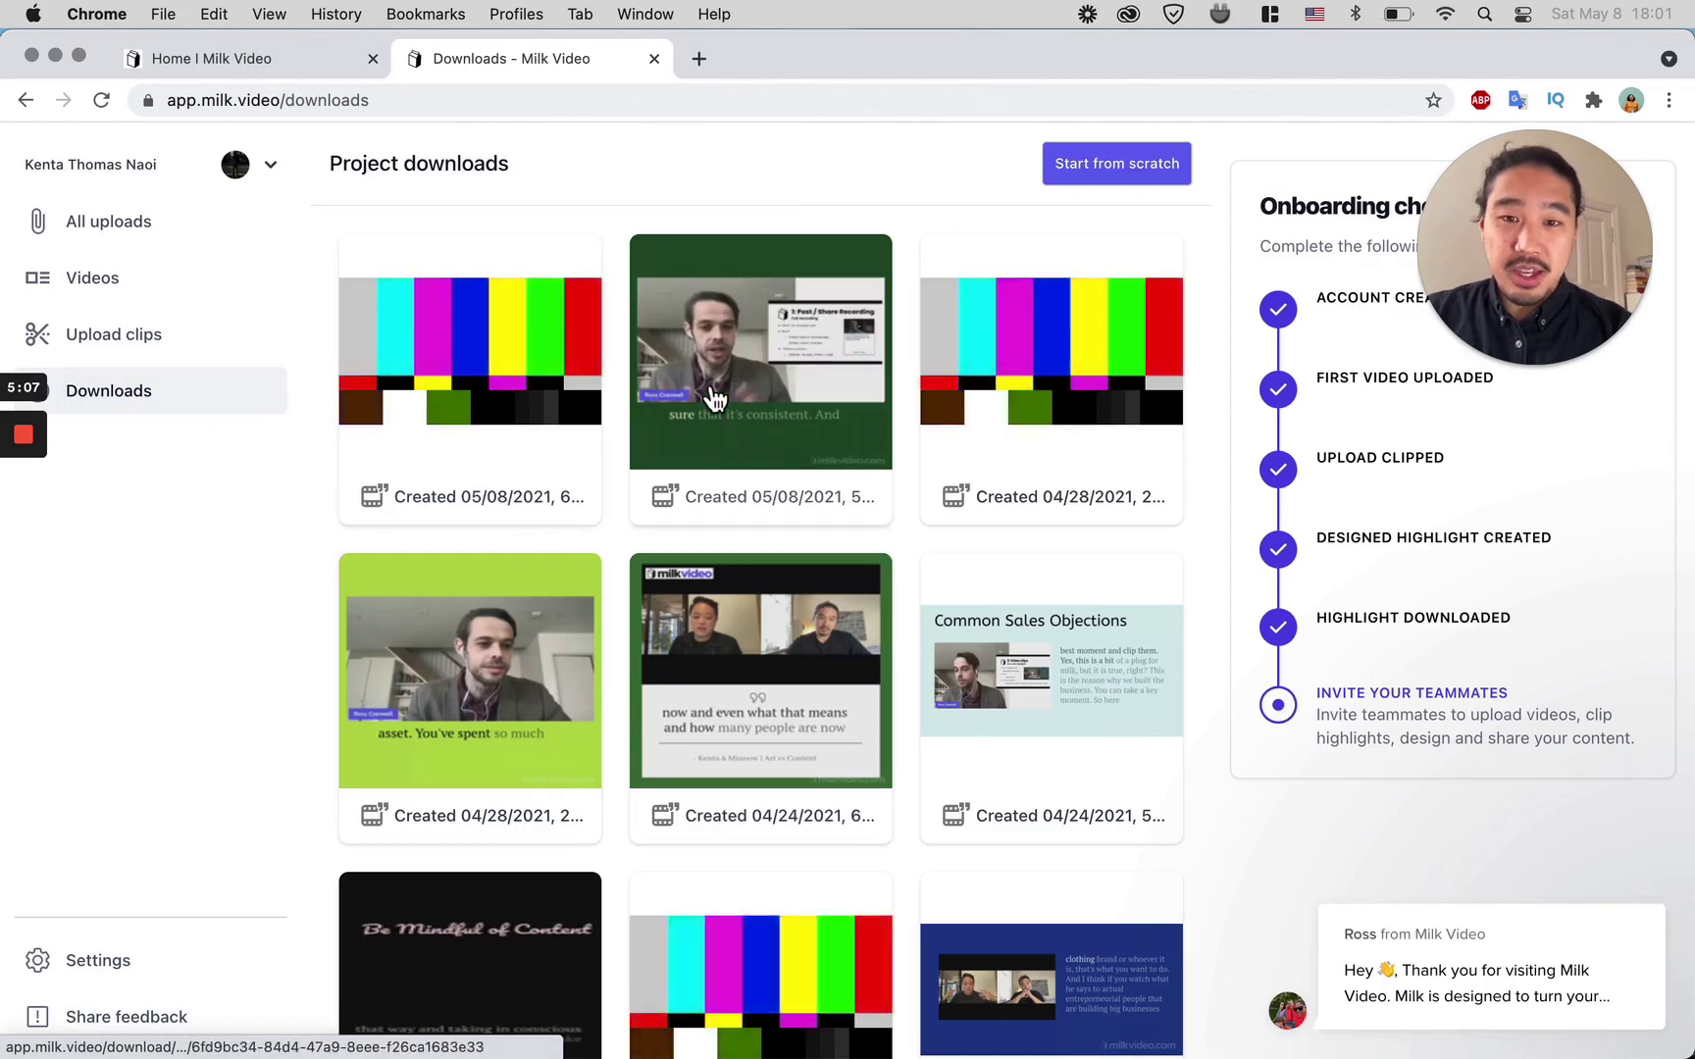
left_click(802, 329)
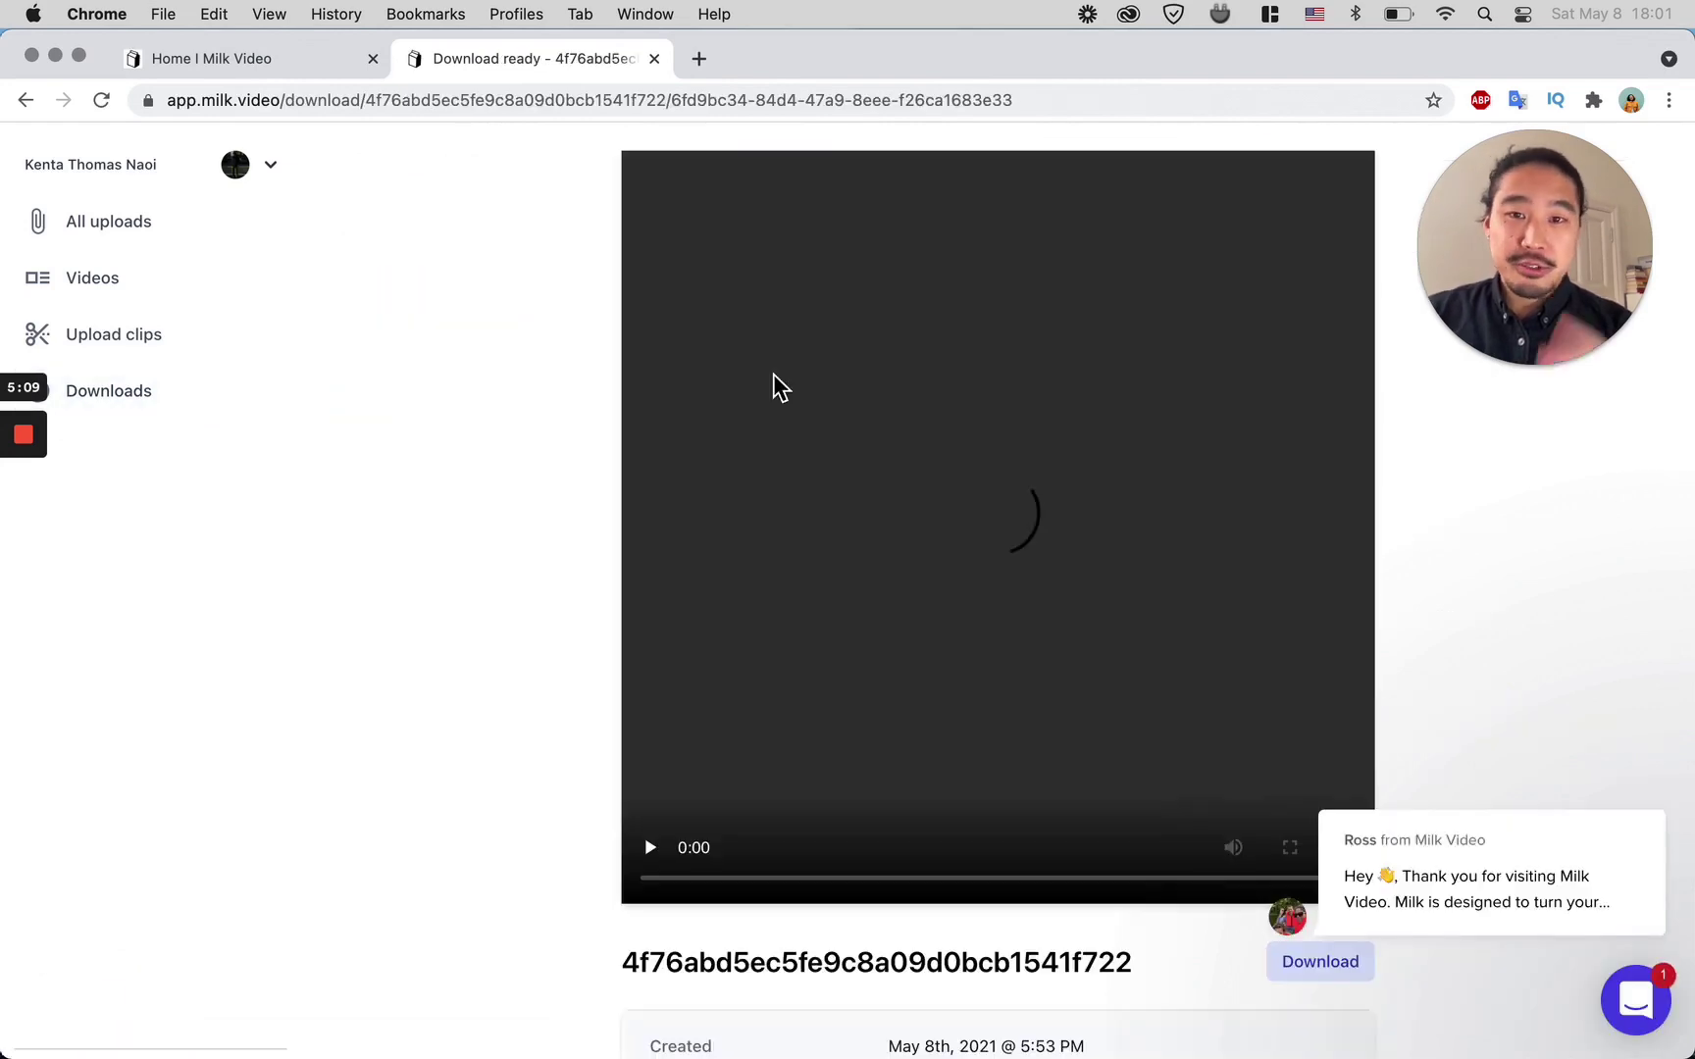
right_click(974, 365)
key("Escape")
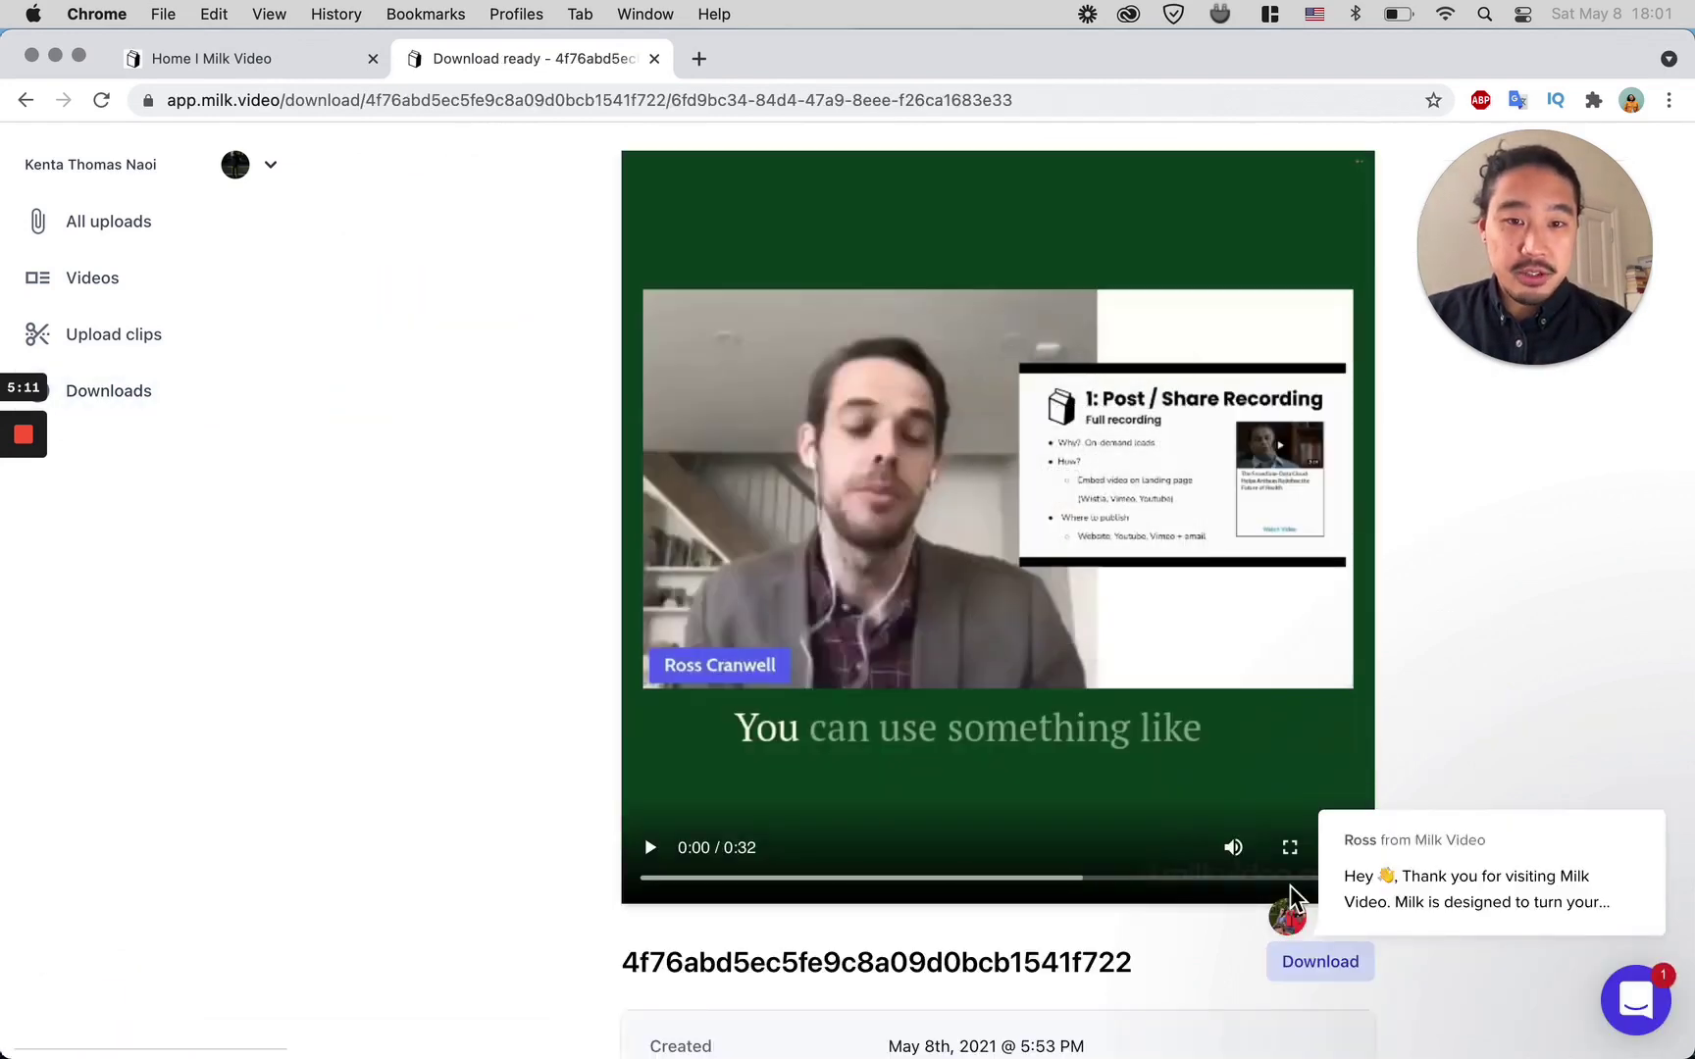
Step: Try to save the finished video's file to the Desktop as an MPEG-4 movie, and close its browser tab
left_click(1314, 961)
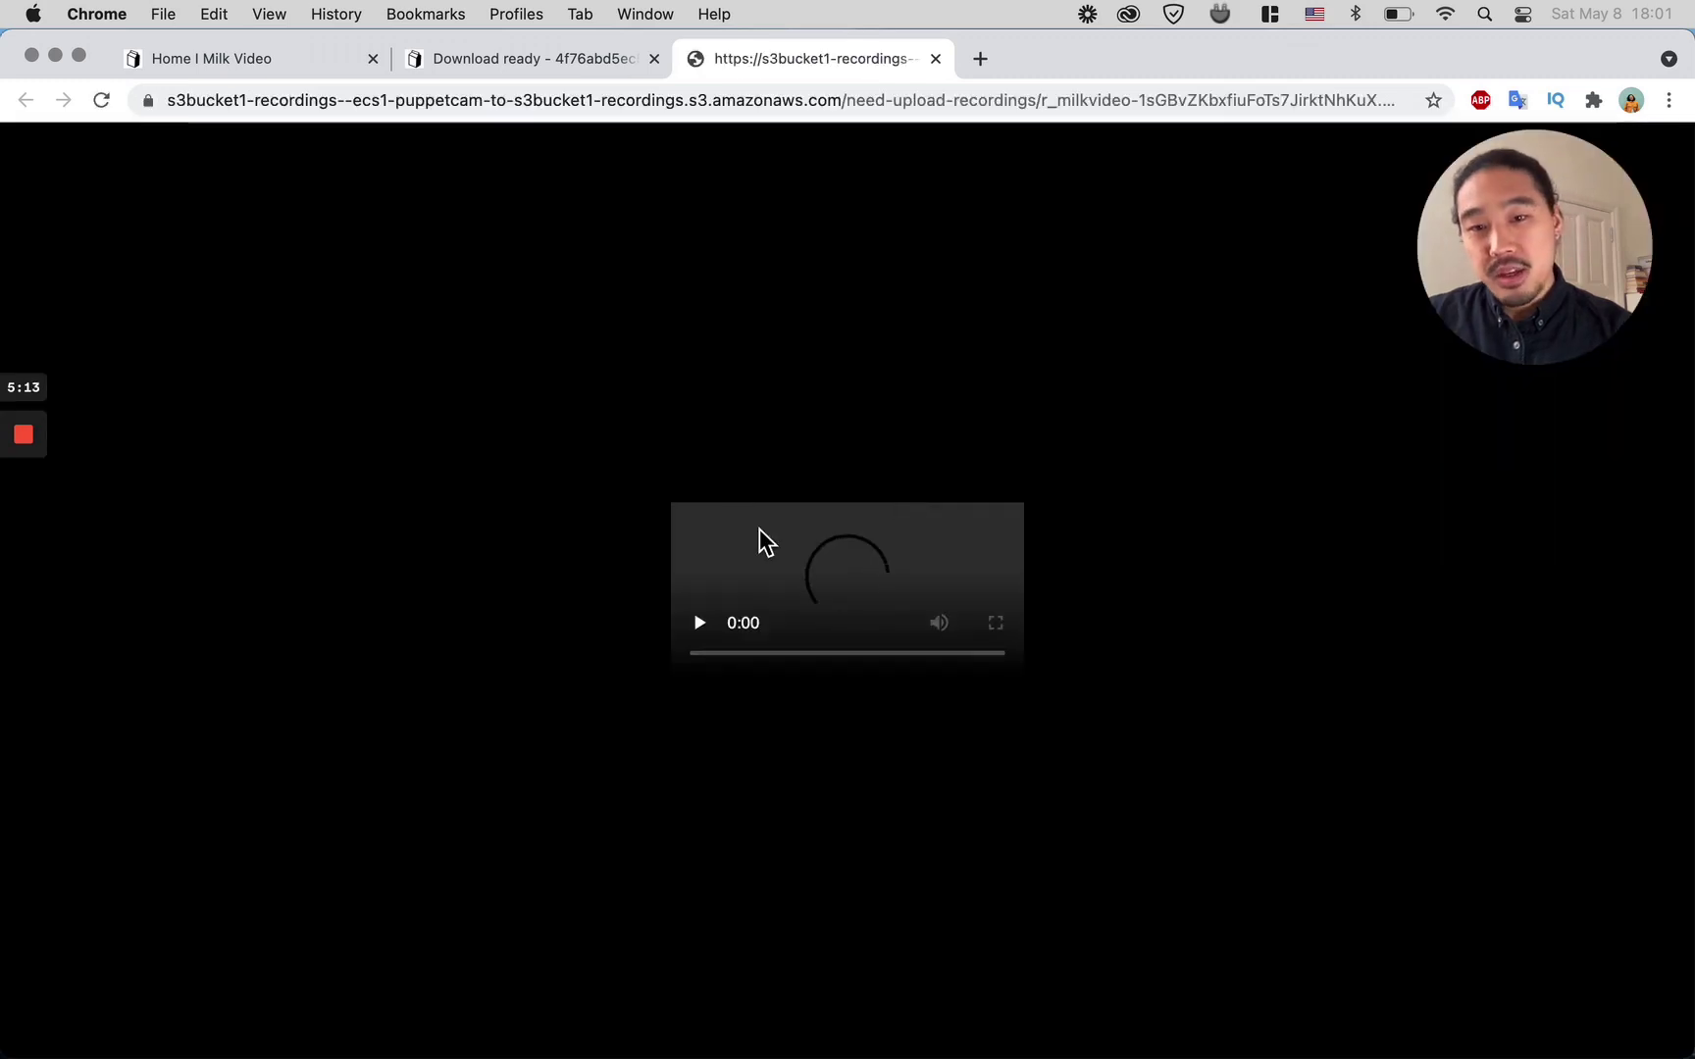
right_click(759, 525)
left_click(856, 632)
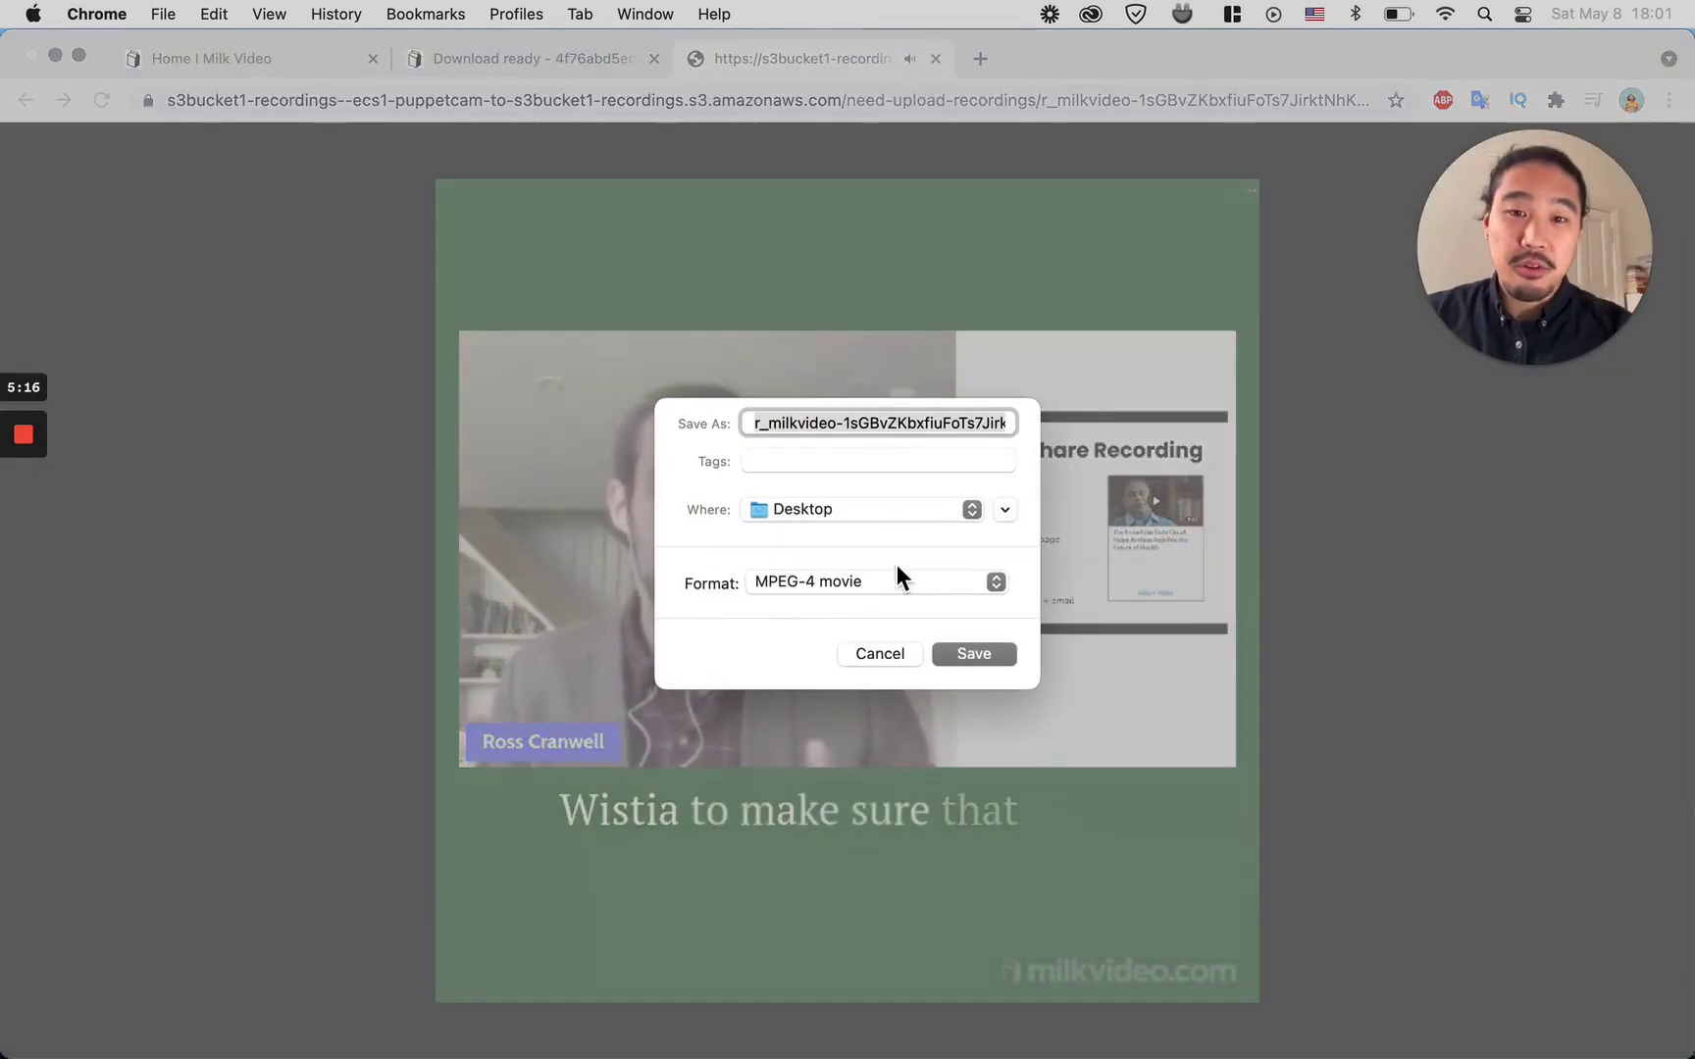
left_click(873, 650)
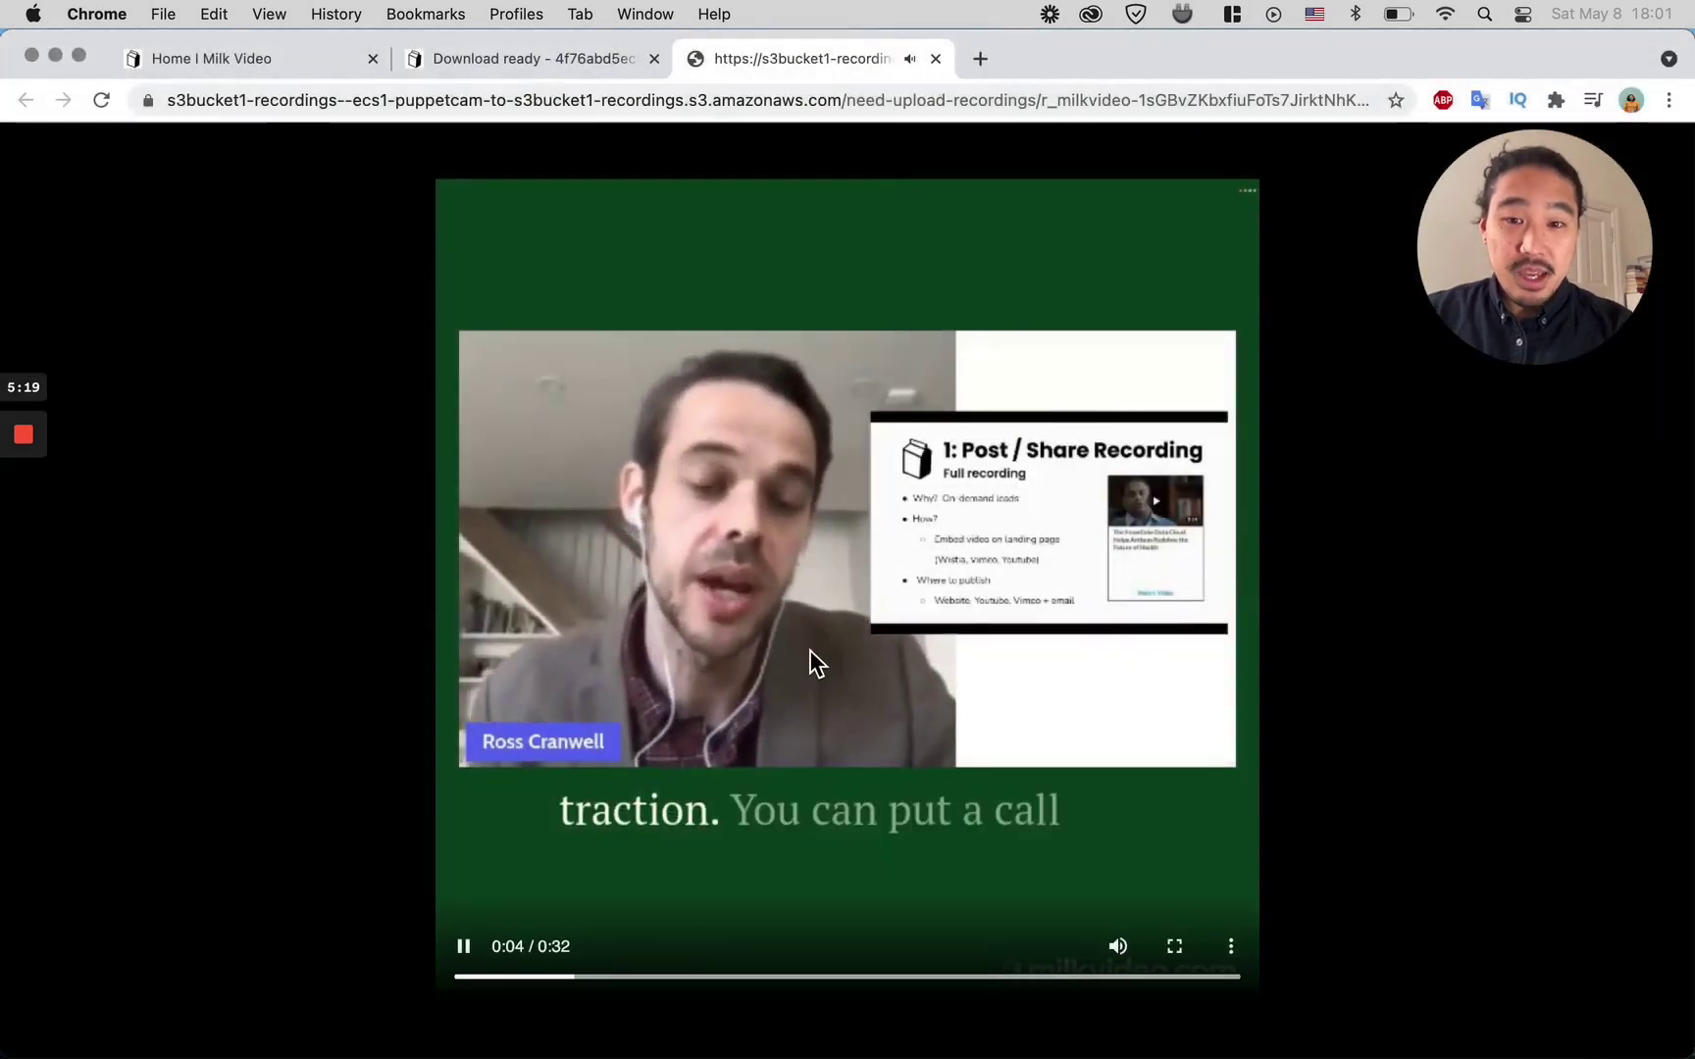
left_click(479, 950)
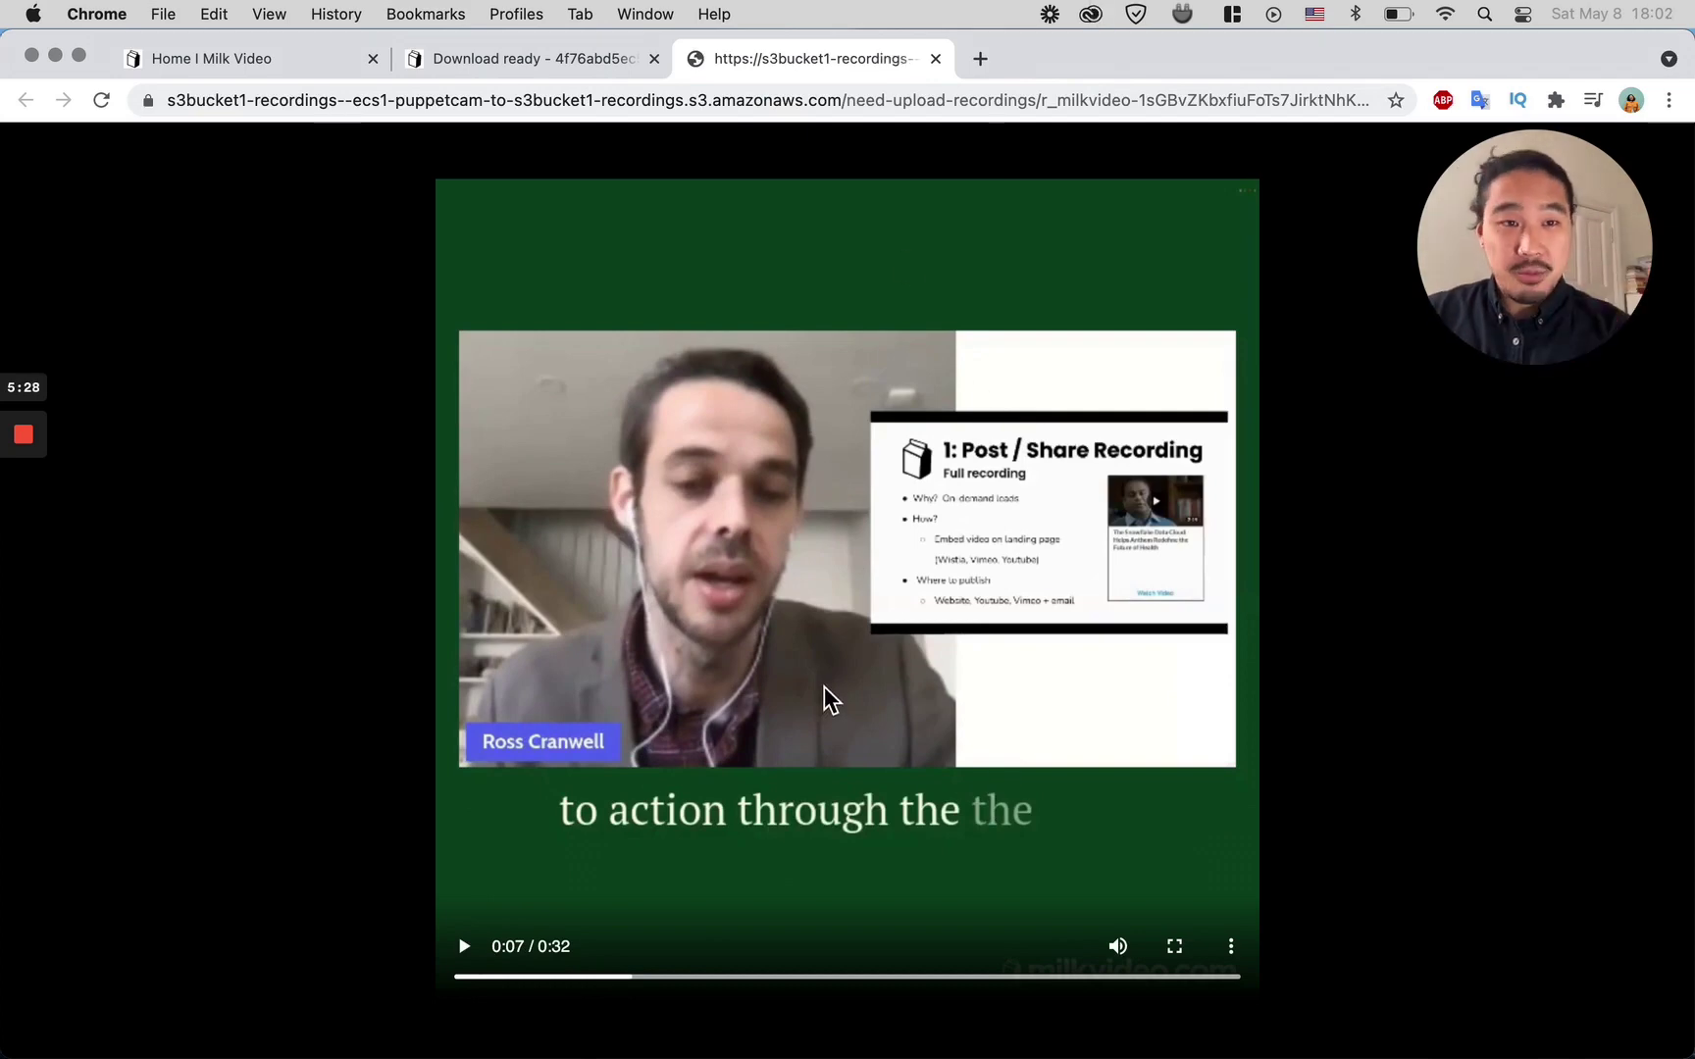
left_click(935, 59)
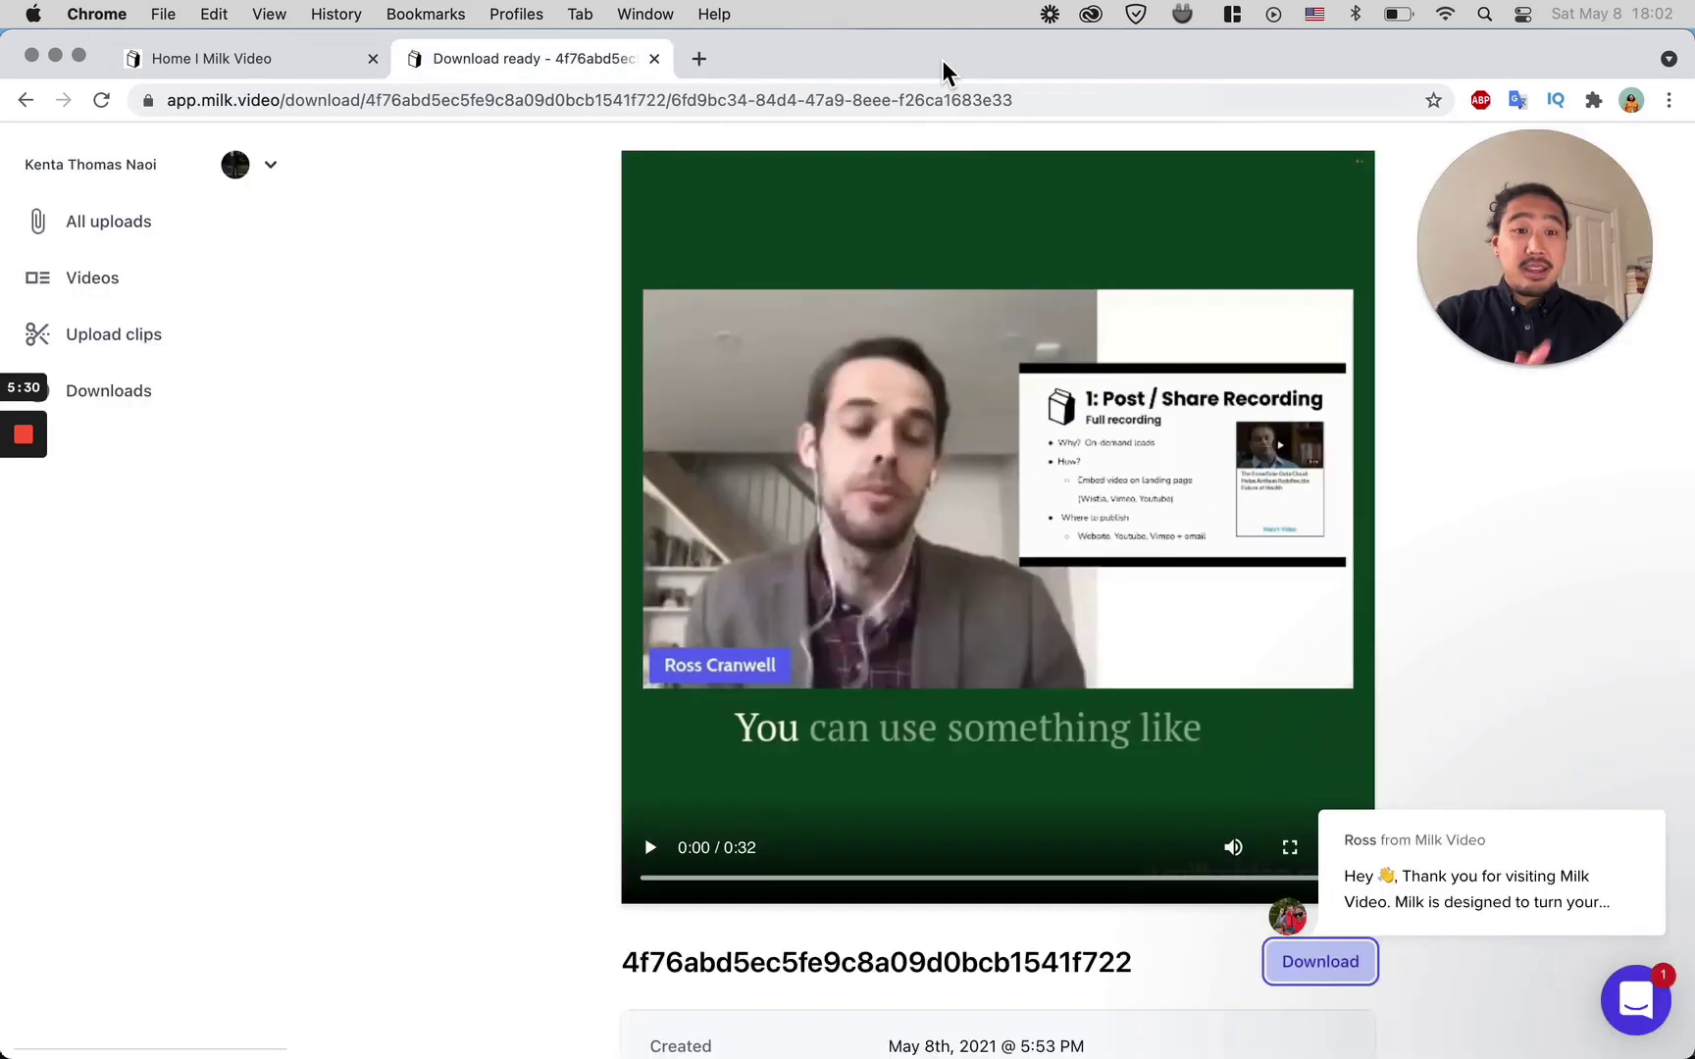